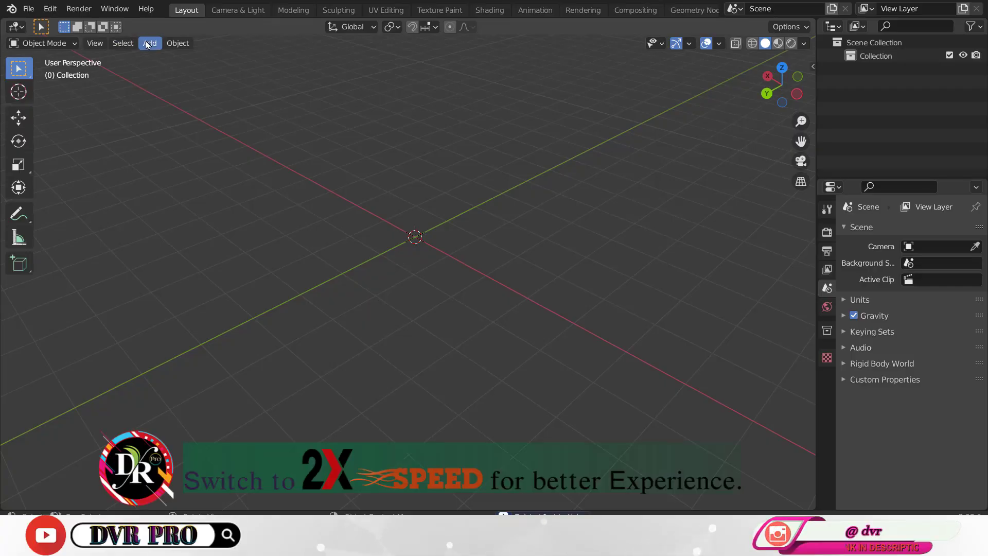
- Open the Add menu to begin adding a circle mesh
left_click(150, 44)
mouse_move(166, 59)
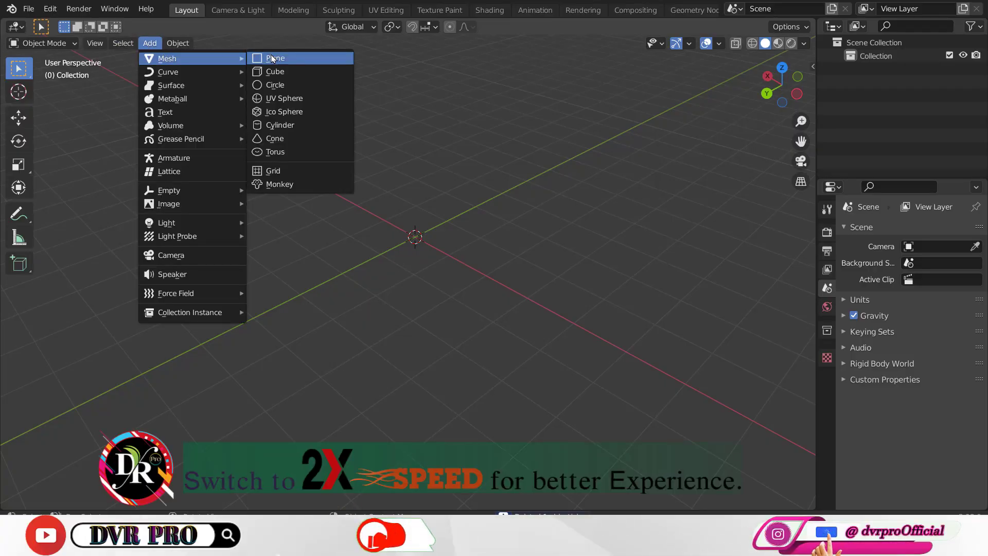
- Add a circle, isolate it in local view, and fill it with a face in Edit Mode
left_click(278, 84)
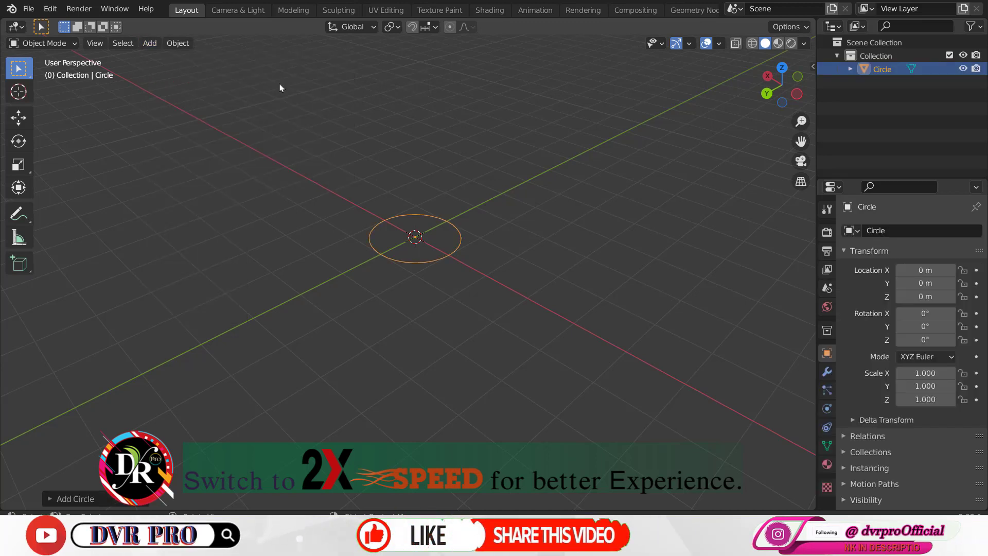
key("KP_Divide")
left_click(54, 44)
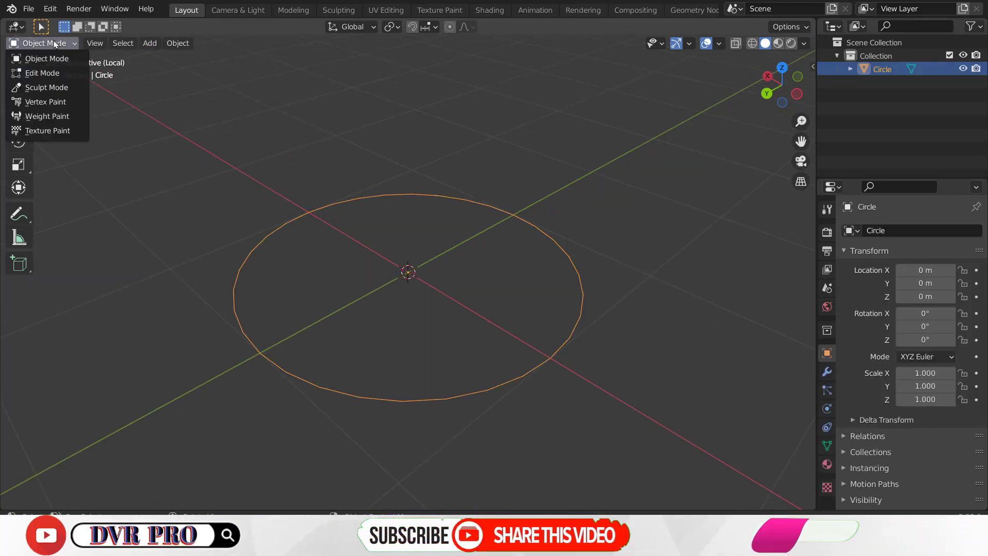
left_click(42, 73)
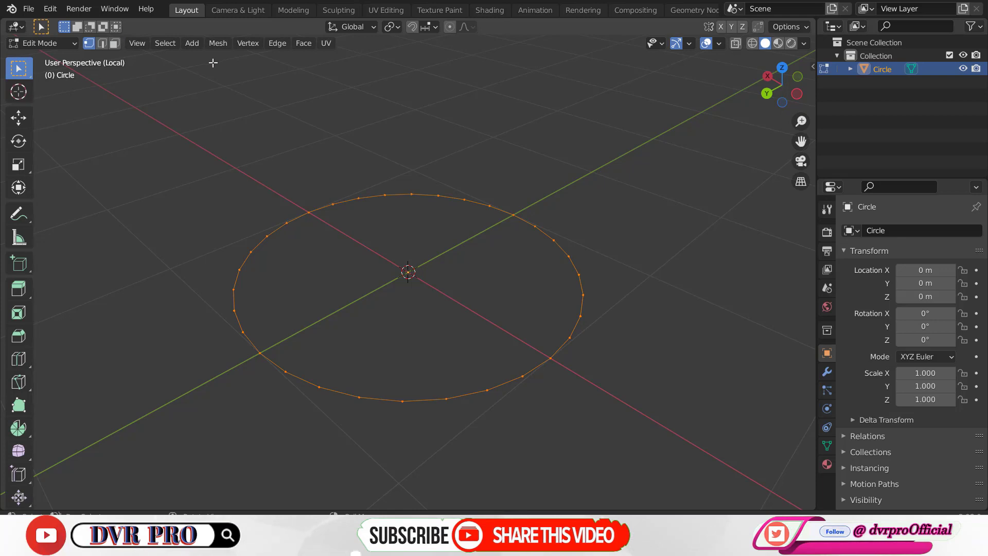
left_click(249, 44)
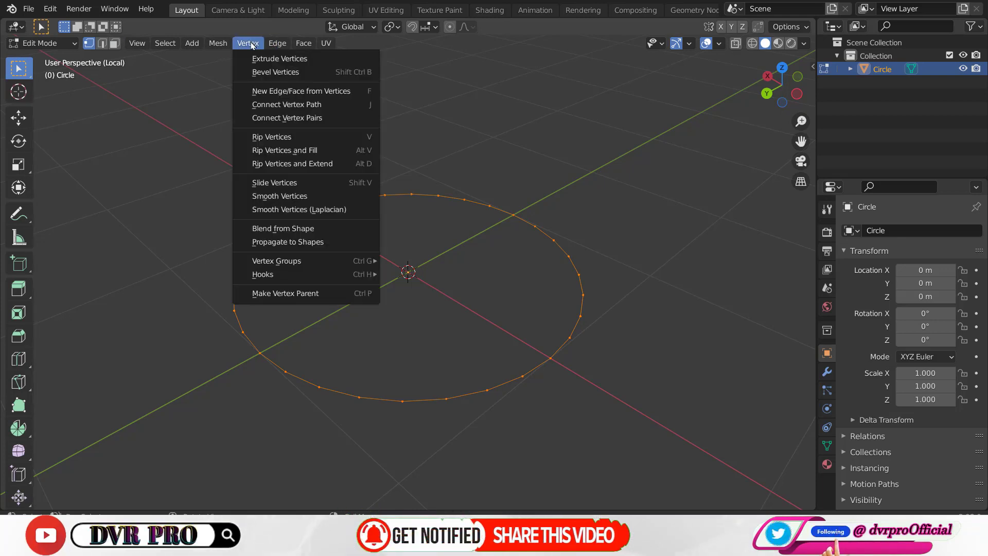
left_click(288, 91)
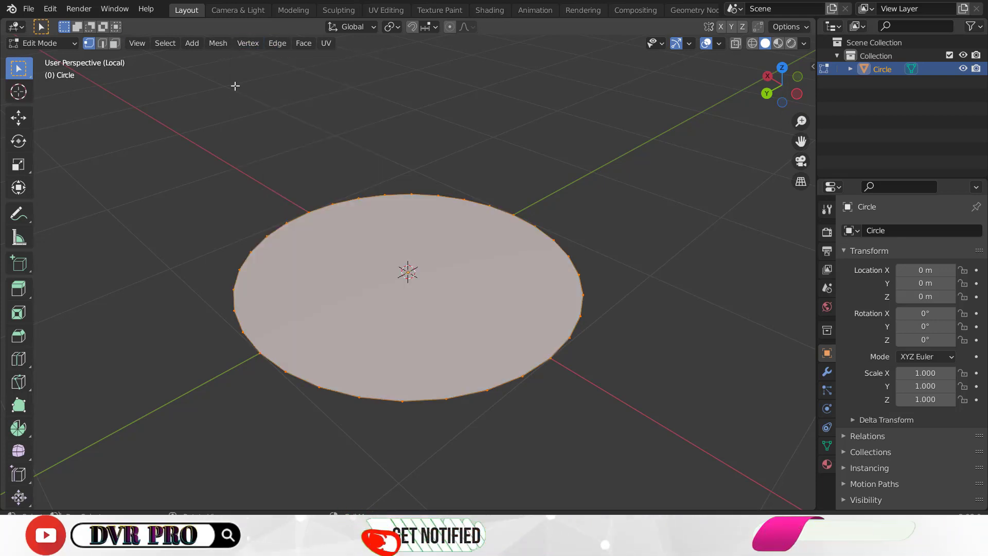
left_click(440, 247)
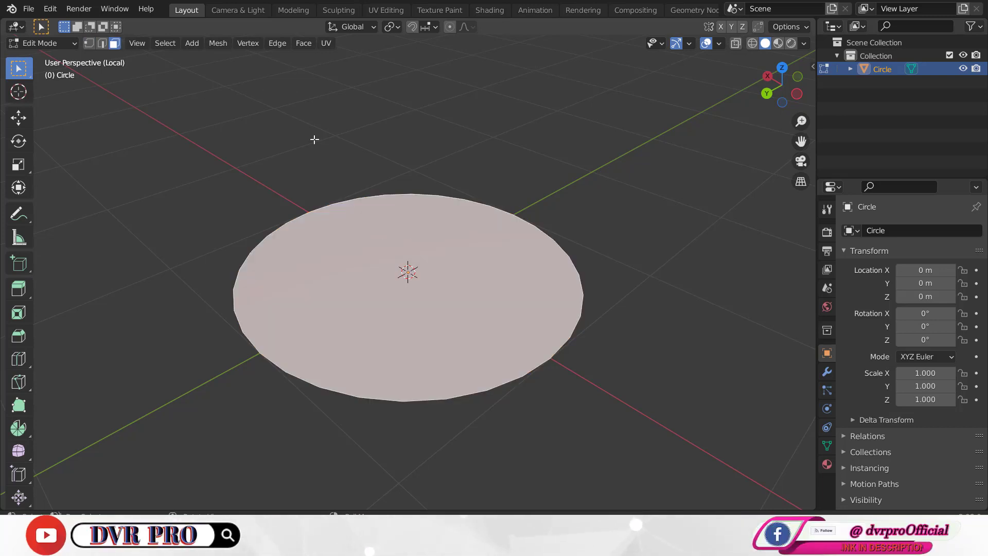
- Extrude the circle face 0.3 m upward into a disc and return to Object Mode
left_click(303, 43)
left_click(315, 66)
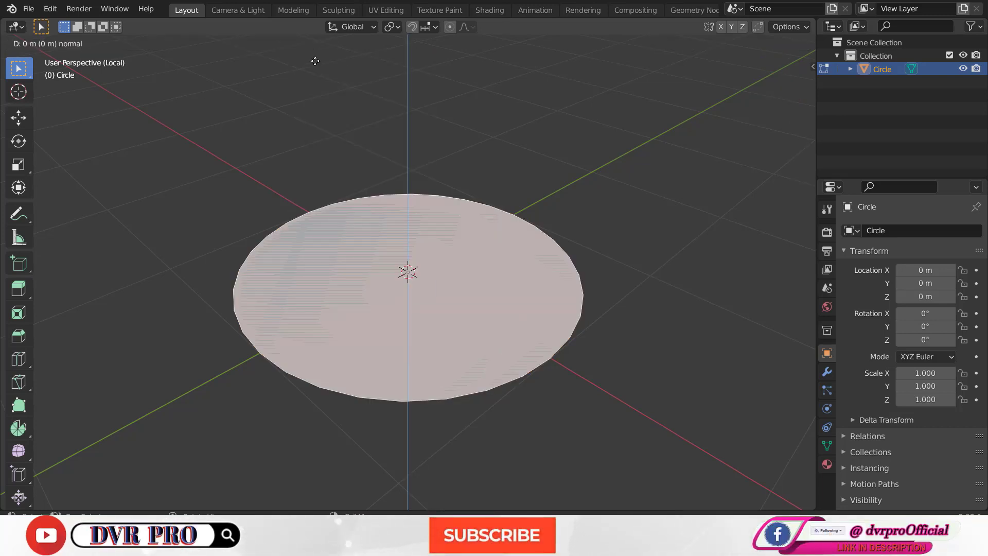
left_click(309, 495)
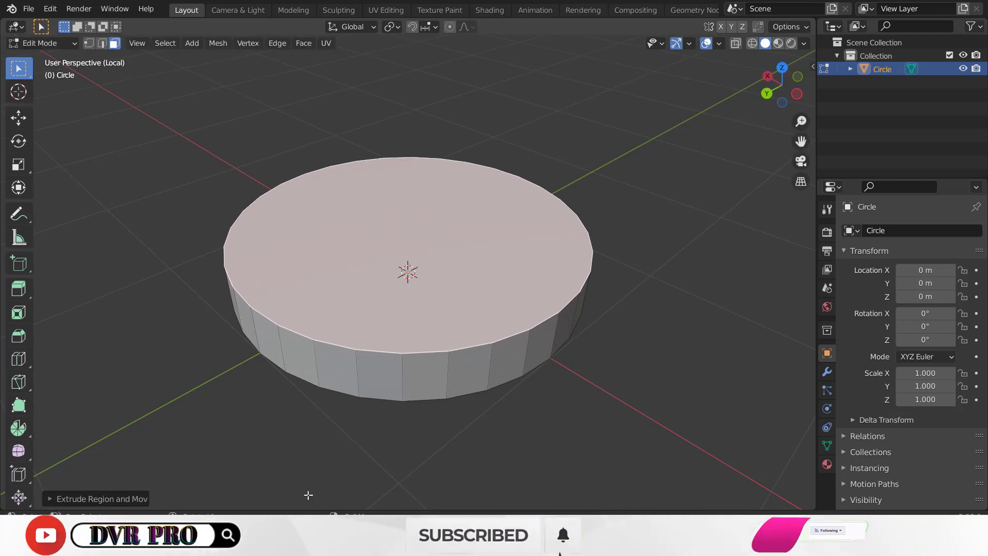
left_click(118, 498)
left_click(156, 465)
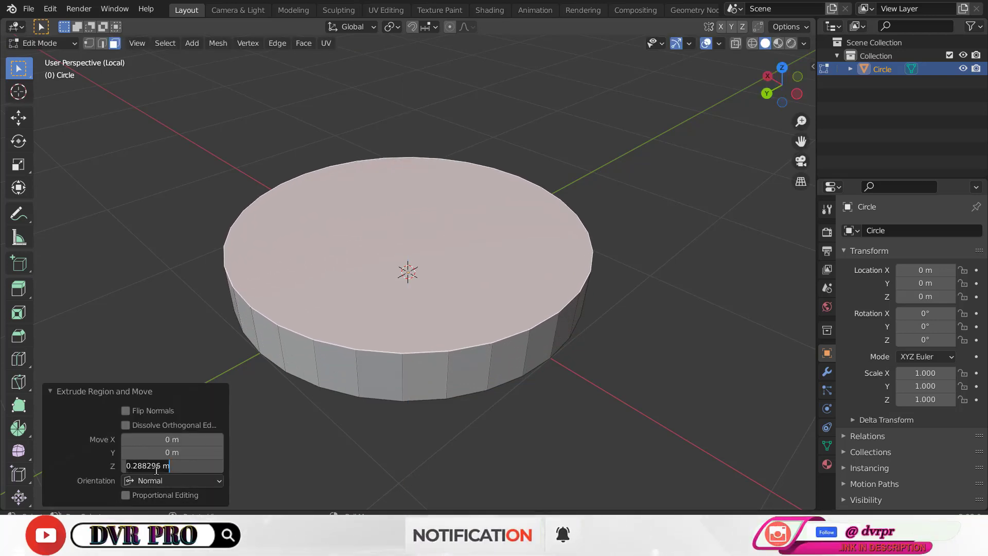
type("0.3")
key("Return")
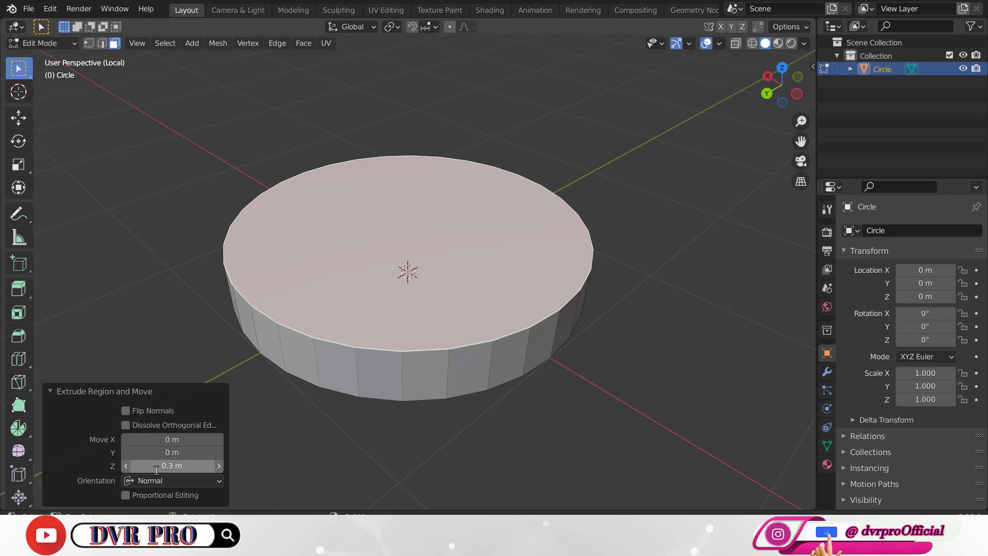
key("Tab")
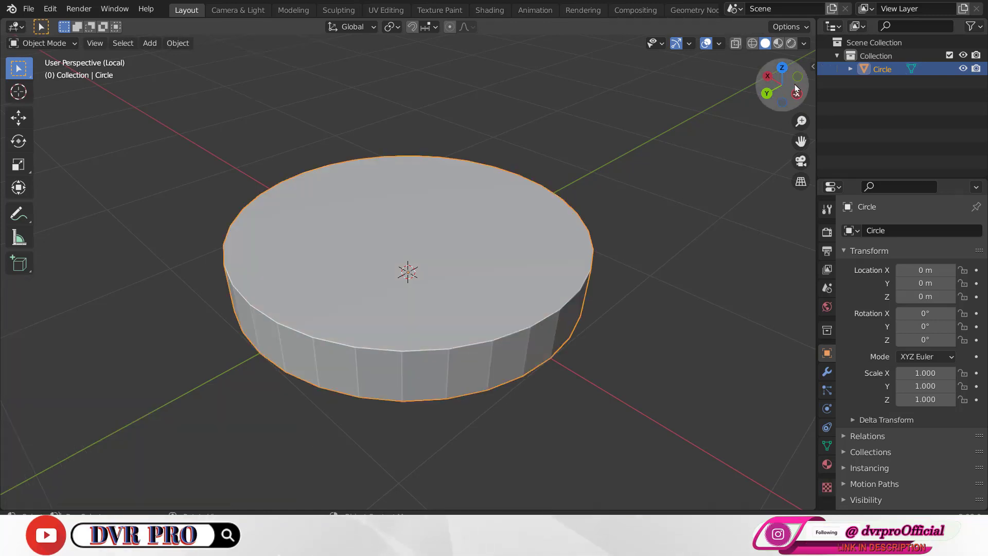
- Lift the disc 0.7 m along Z, then show top view in wireframe shading
left_click(798, 79)
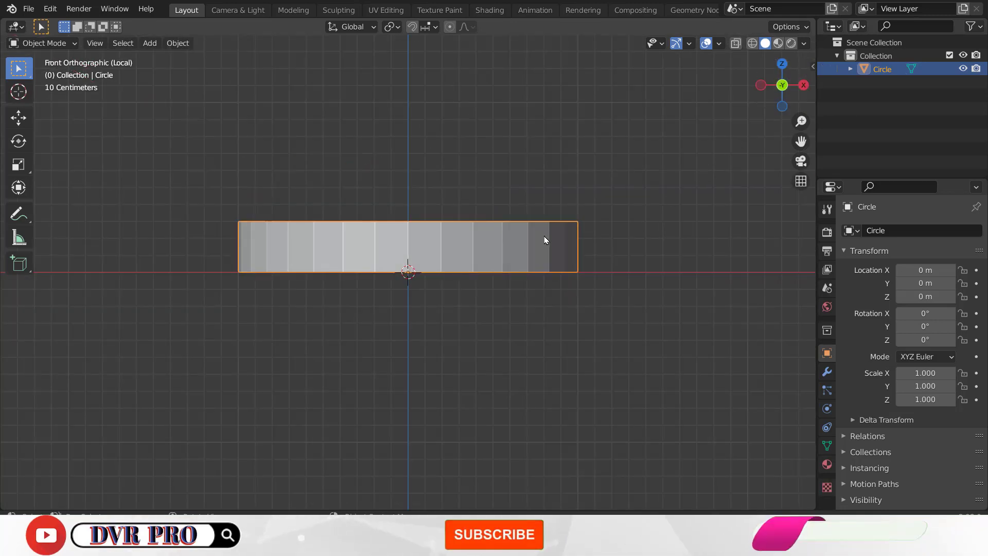
key("shift+space")
key("g")
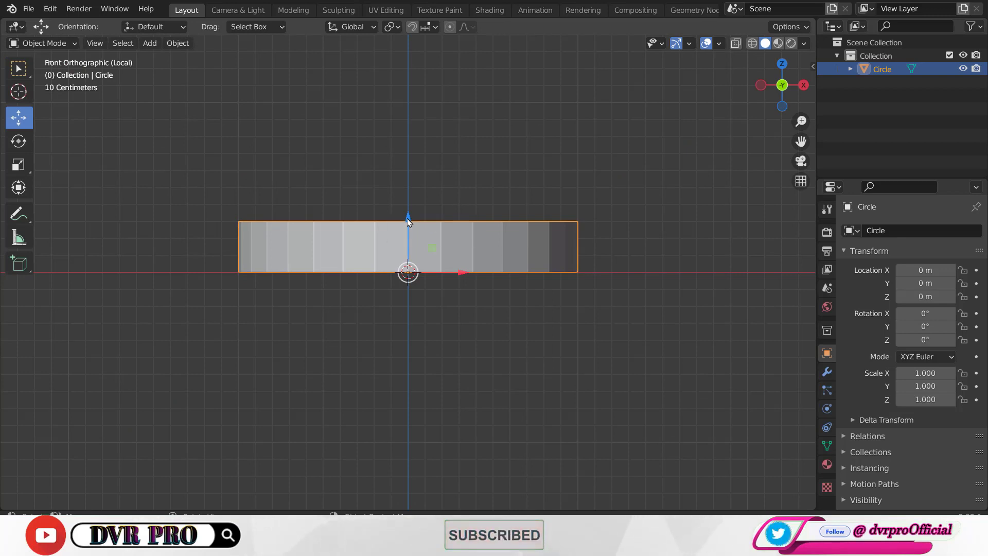
left_click_drag(414, 202, 421, 95)
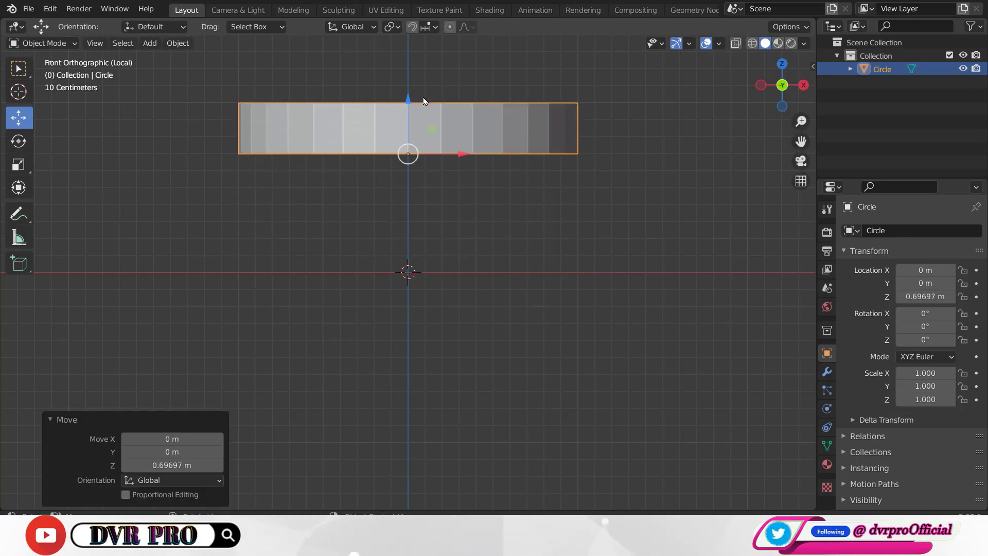
left_click(782, 64)
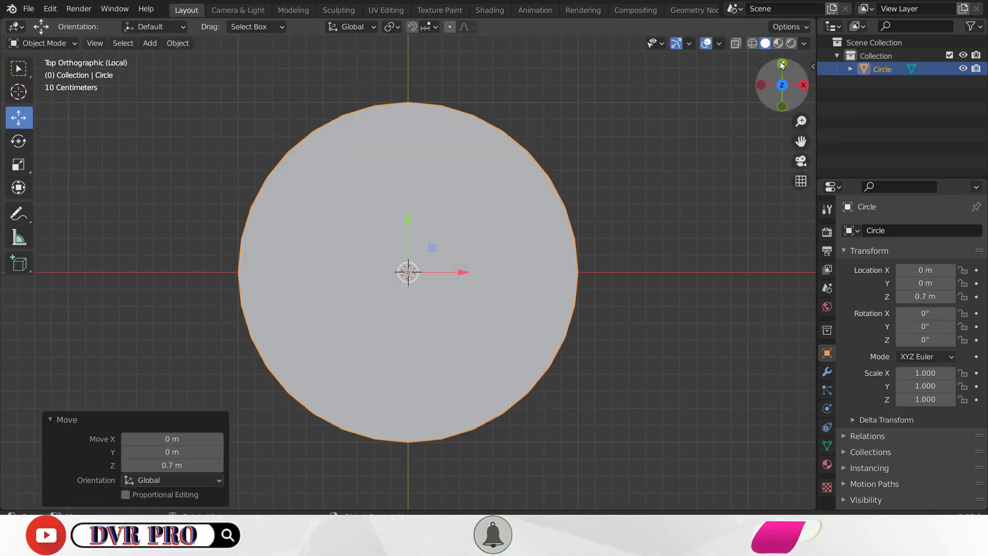
left_click(753, 44)
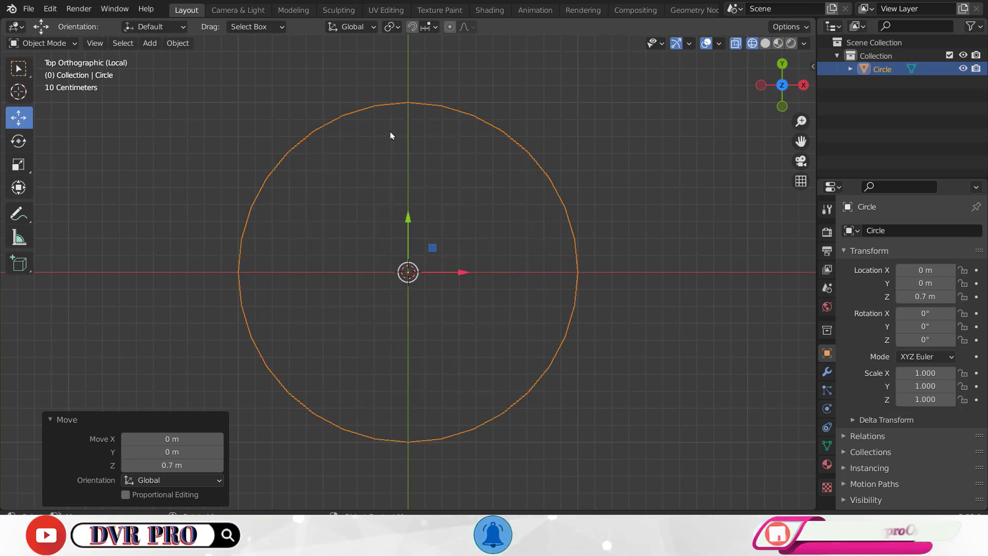
left_click(152, 44)
mouse_move(167, 58)
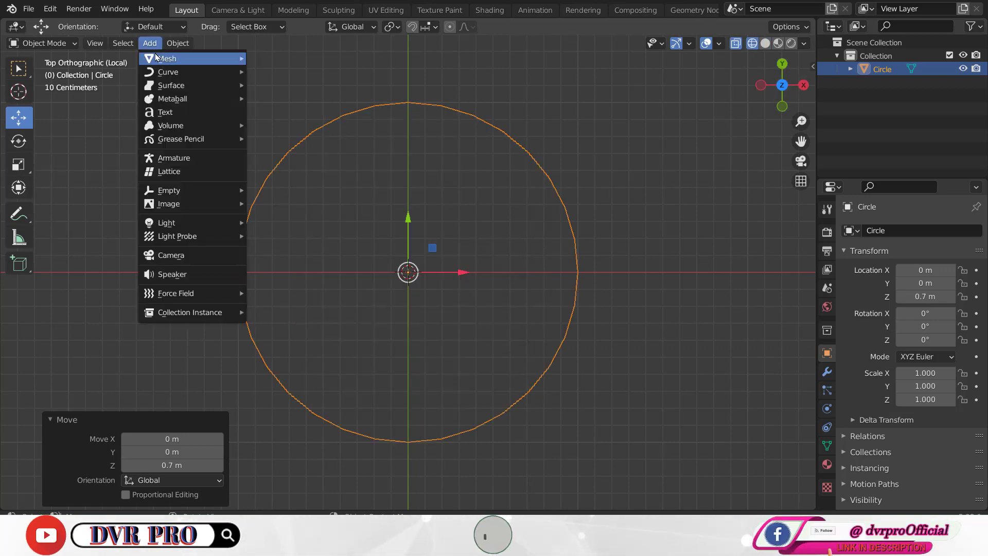
- Add a plane and scale it uniformly to 0.2
left_click(271, 59)
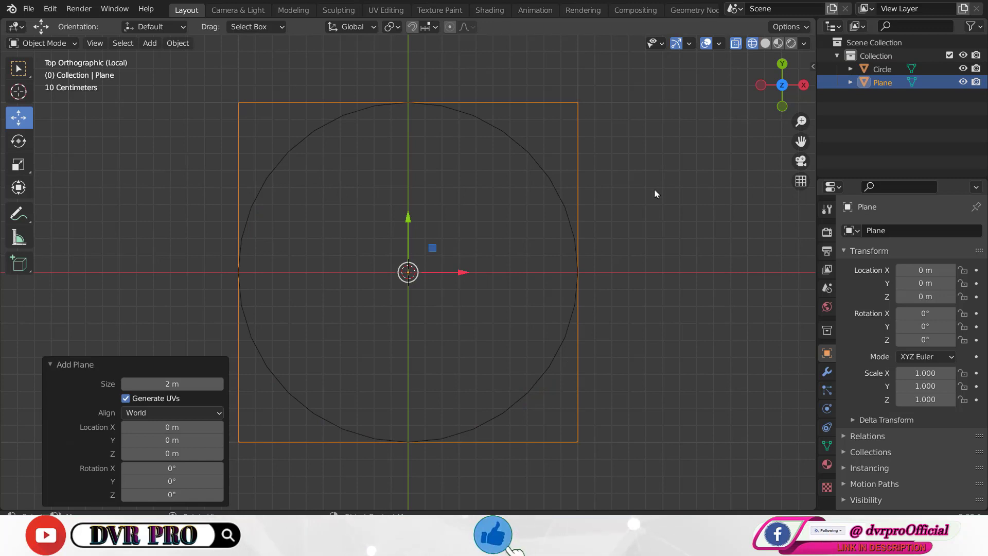
key("shift+space")
key("s")
key("s")
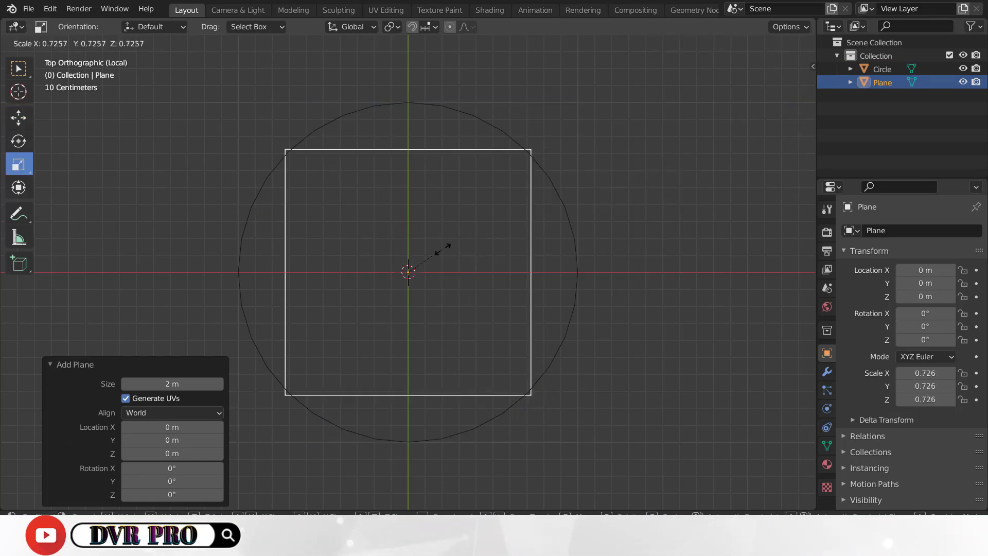
left_click(350, 293)
left_click_drag(172, 438, 172, 465)
type("0.2")
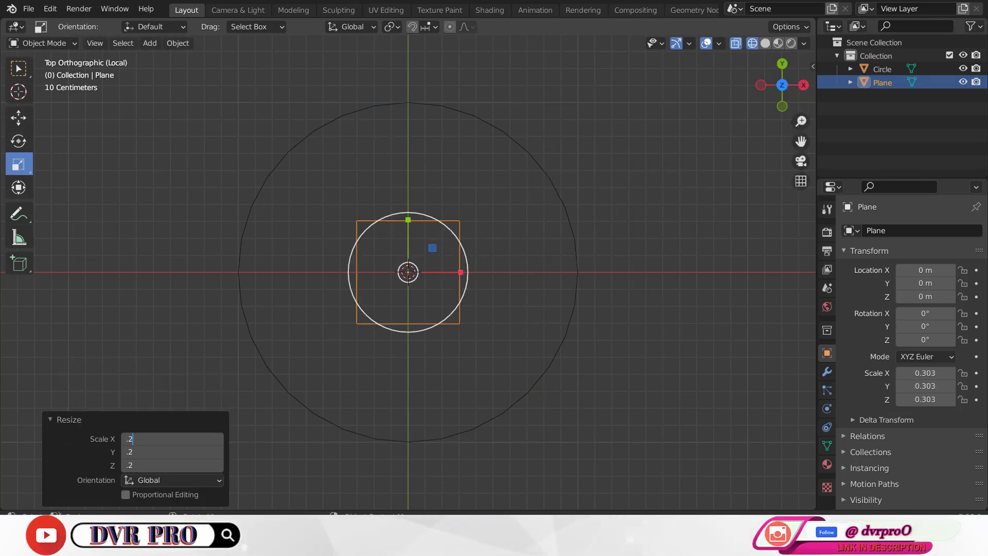
key("Return")
- Move the plane to X 0.676 m, Y −0.676 m under the disc's lower-right rim
key("shift+space")
key("g")
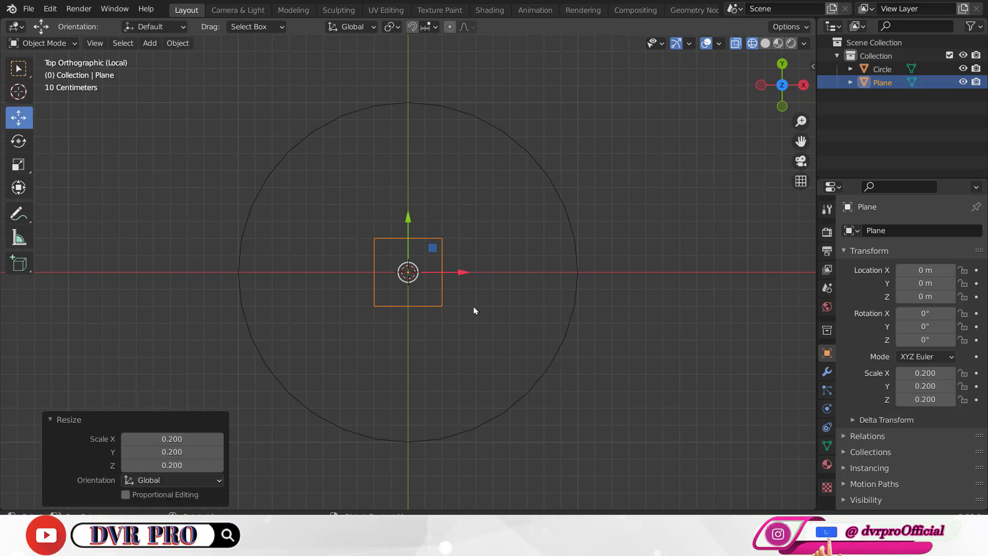
left_click_drag(461, 272, 577, 278)
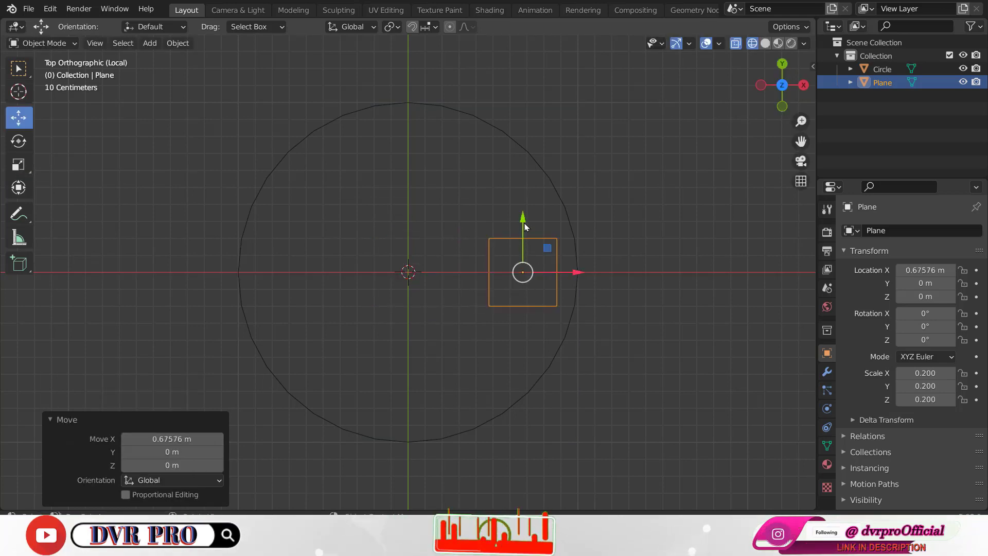
left_click_drag(523, 219, 527, 332)
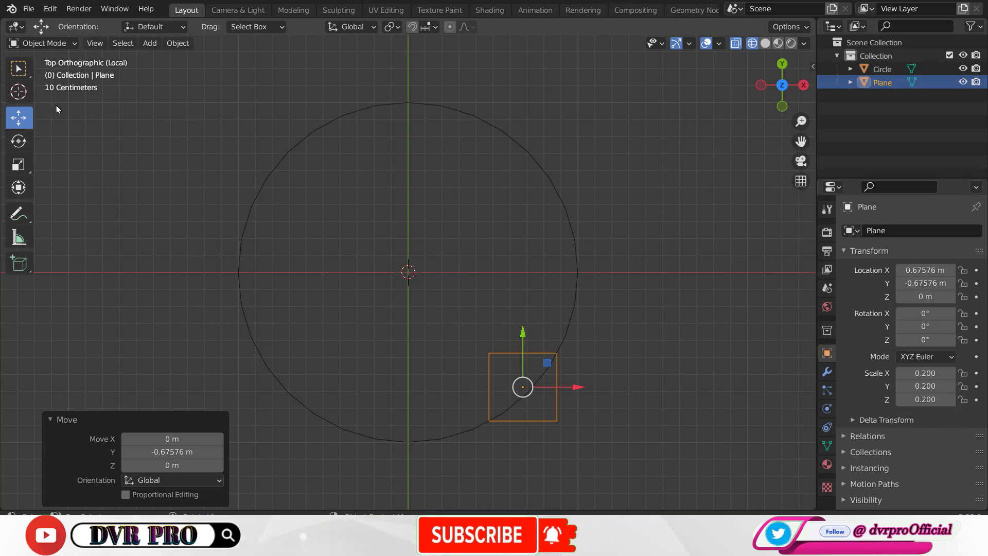
key("w")
left_click(47, 44)
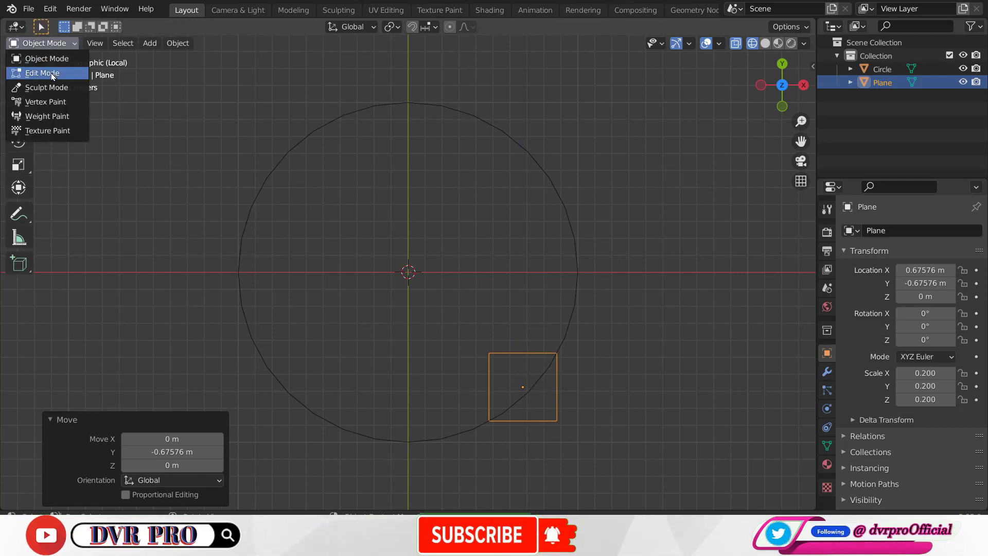
- Subdivide the plane in Edit Mode with three cuts
left_click(47, 72)
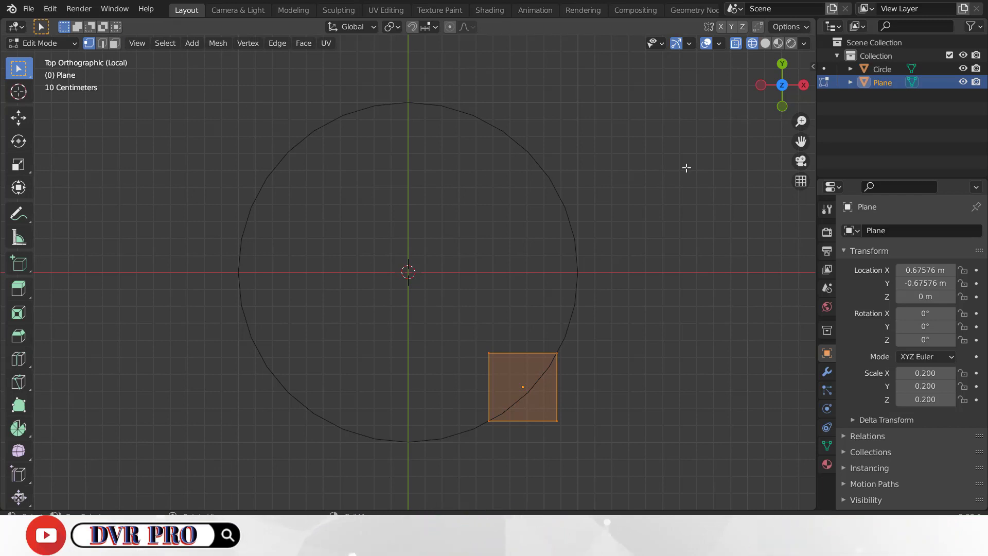
right_click(620, 161)
left_click(613, 161)
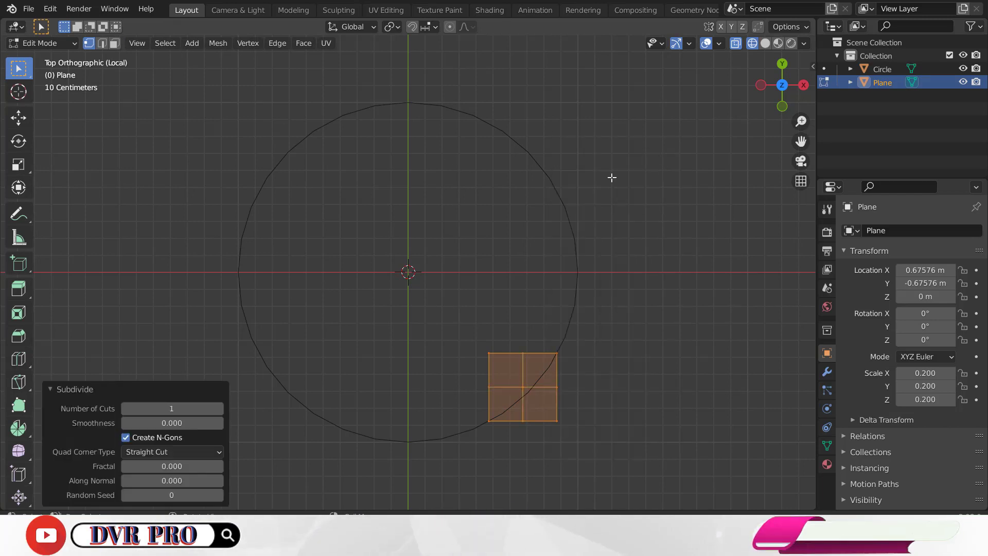
left_click(218, 408)
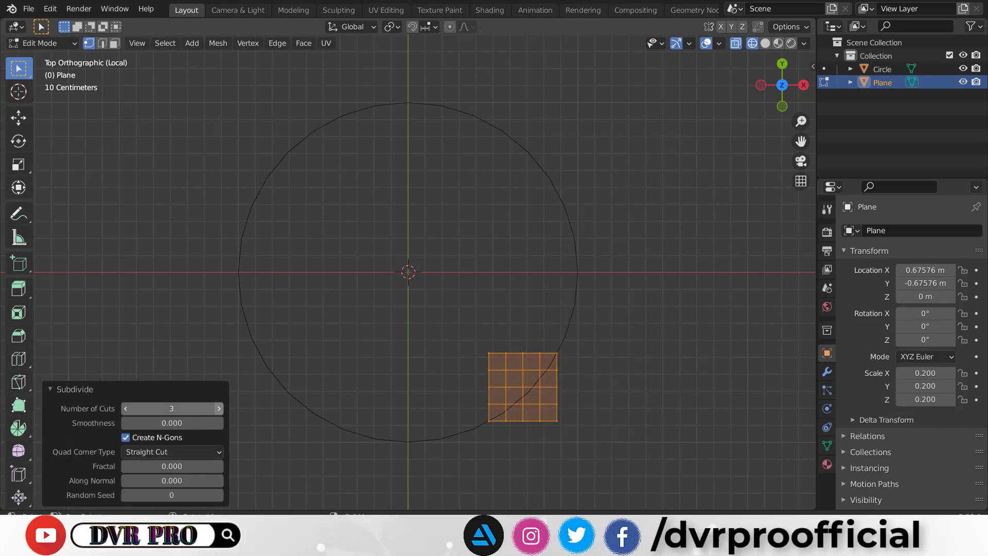
- Delete the plane's inner grid vertices and select the remaining square border
left_click(506, 405)
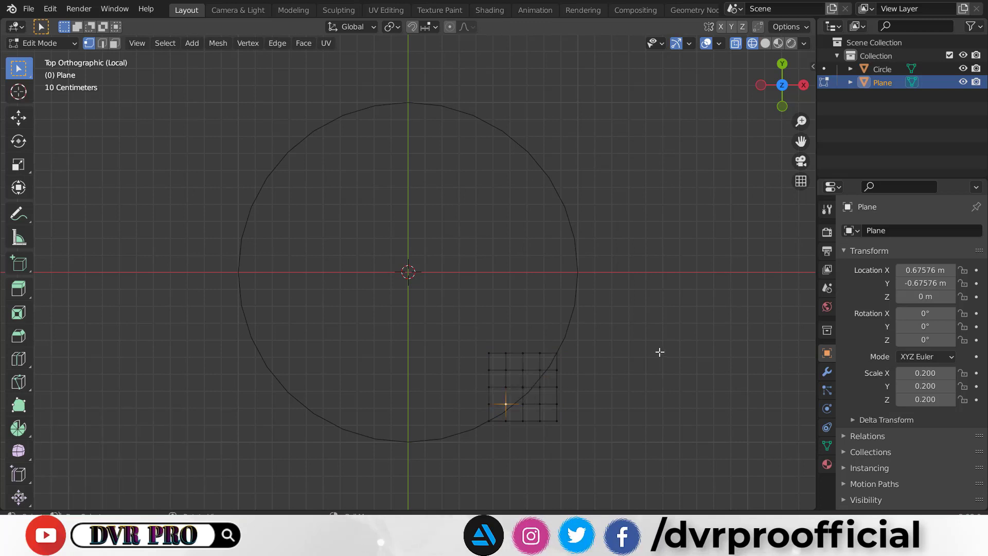
left_click(540, 370, "ctrl+shift")
key("x")
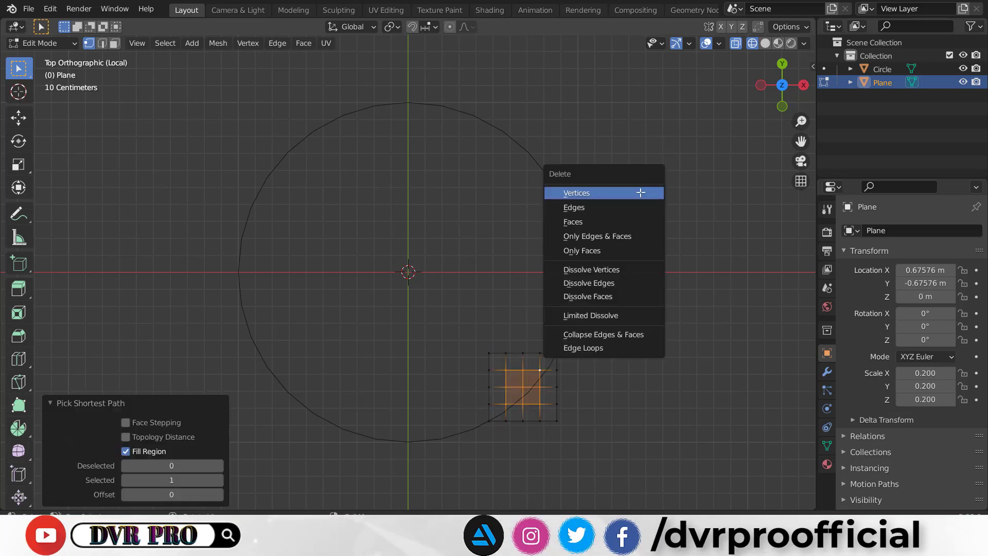
left_click(642, 193)
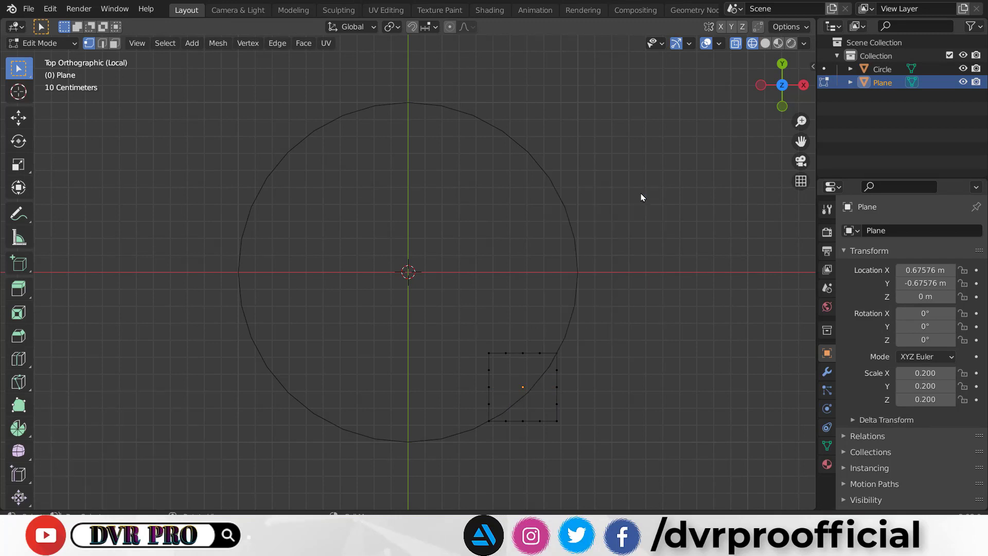
left_click(166, 42)
left_click(165, 61)
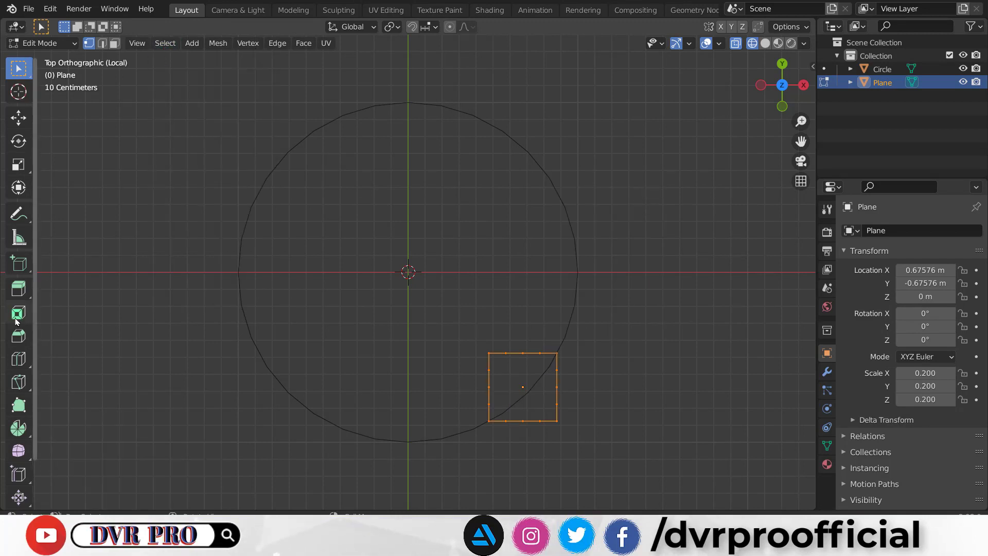
scroll(16, 309, "down", 2)
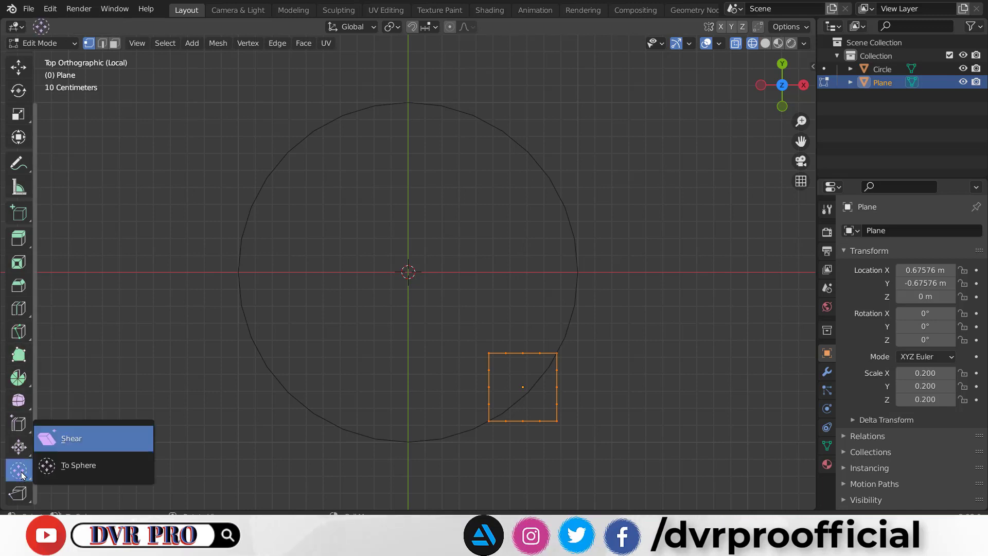
- Round the square outline toward a circle with To Sphere factor 0.5
left_click_drag(22, 476, 113, 462)
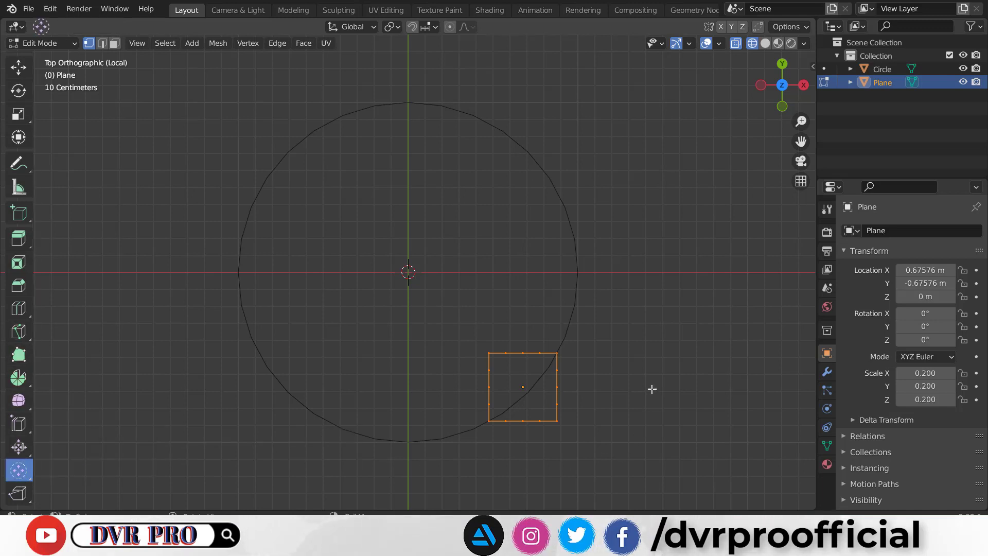
left_click_drag(652, 389, 676, 397)
left_click_drag(789, 445, 662, 444)
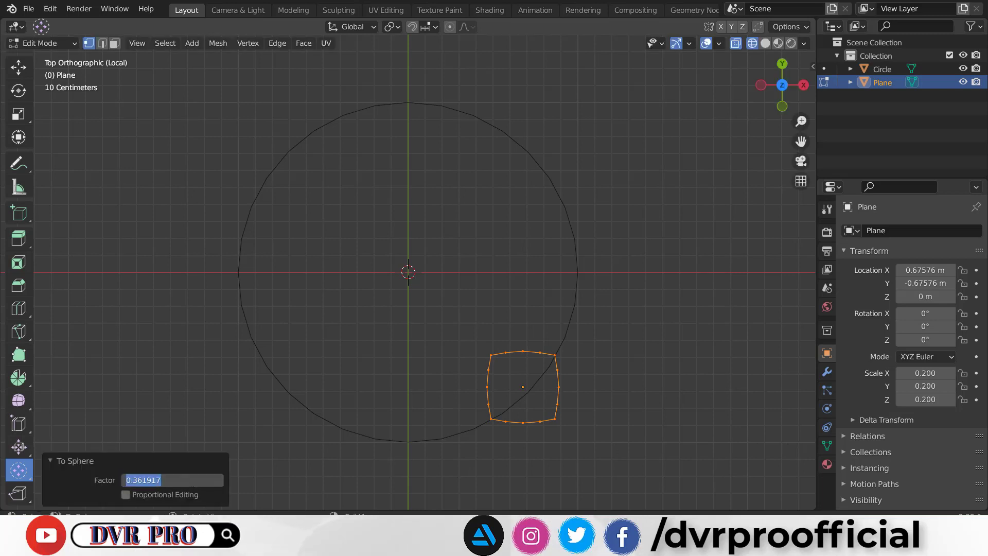
type("0.5")
key("Return")
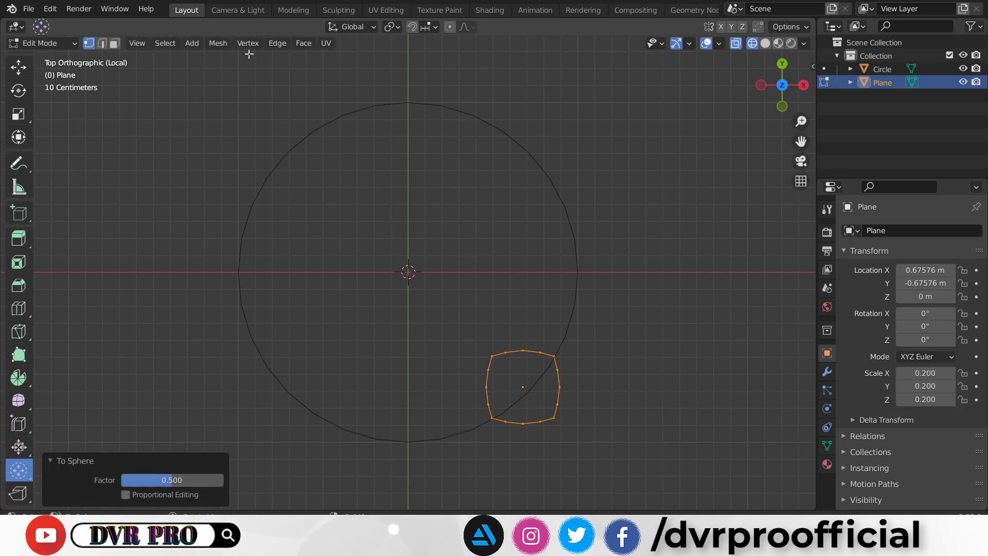
- Fill the rounded outline with a face and select that face
left_click(248, 44)
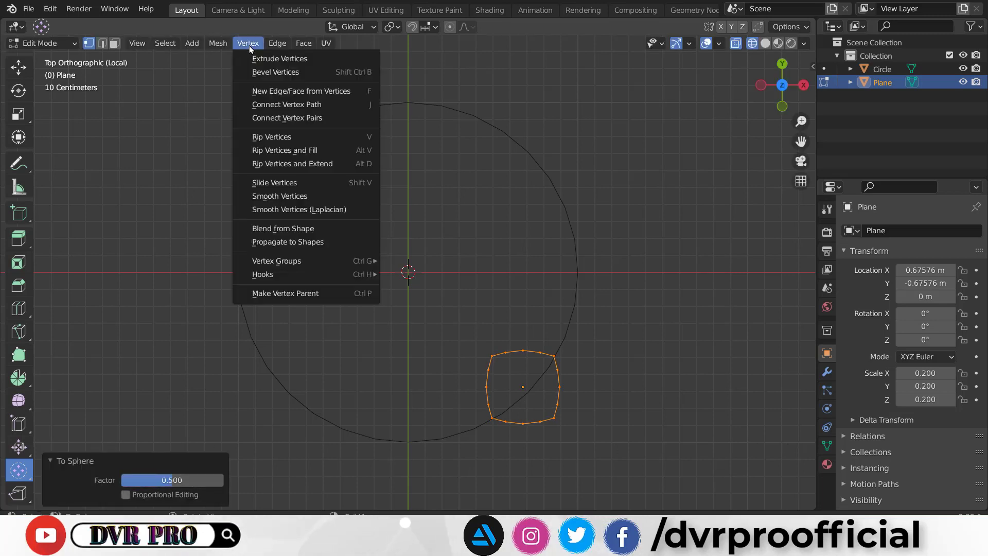
left_click(257, 92)
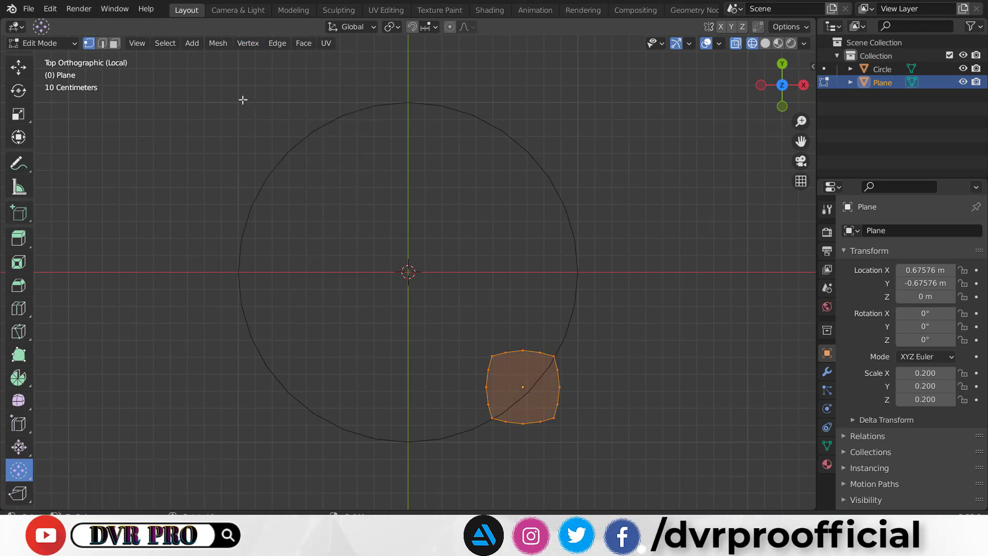
left_click(115, 44)
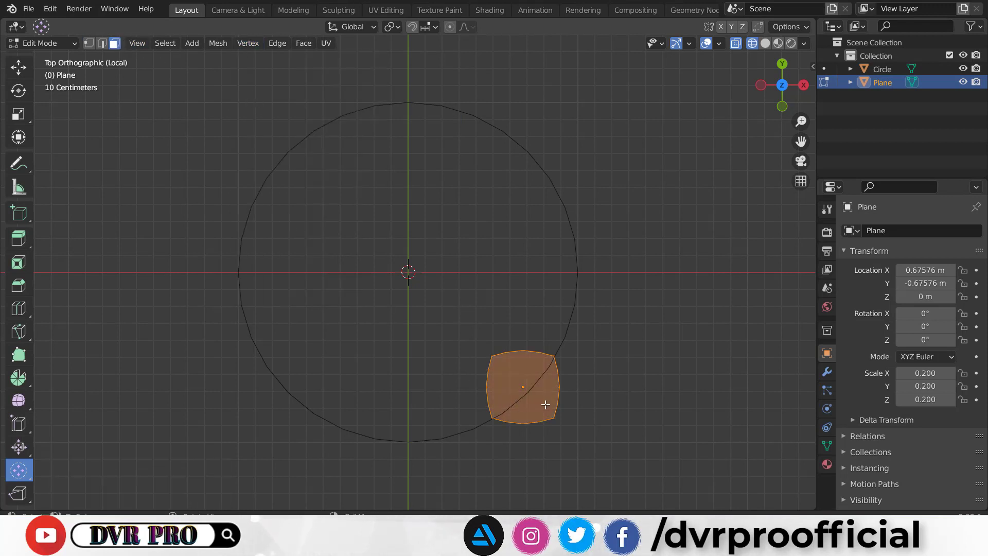
middle_click_drag(546, 404, 441, 386)
left_click(441, 388)
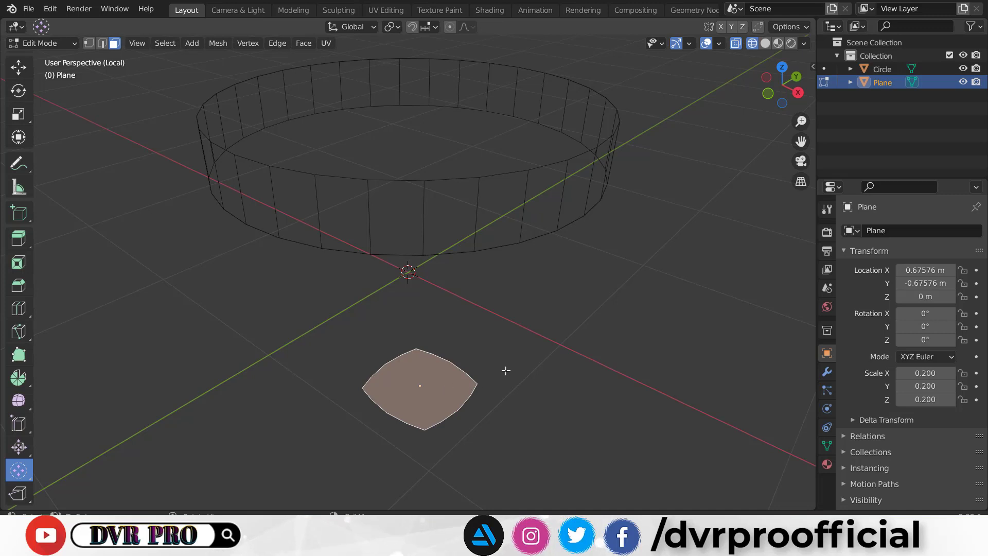
- Extrude the rounded face −0.75 m along Z into the first leg column
left_click(298, 44)
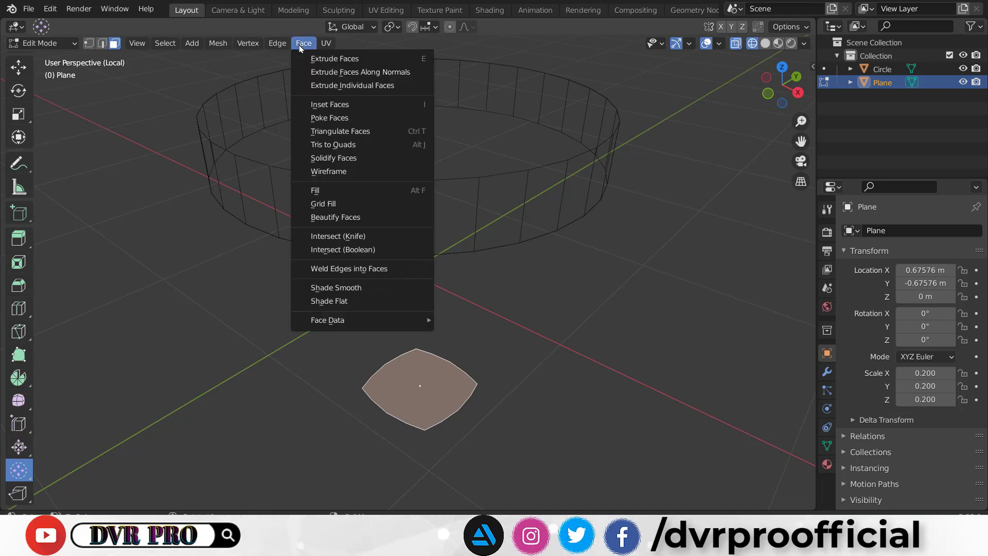
left_click(309, 60)
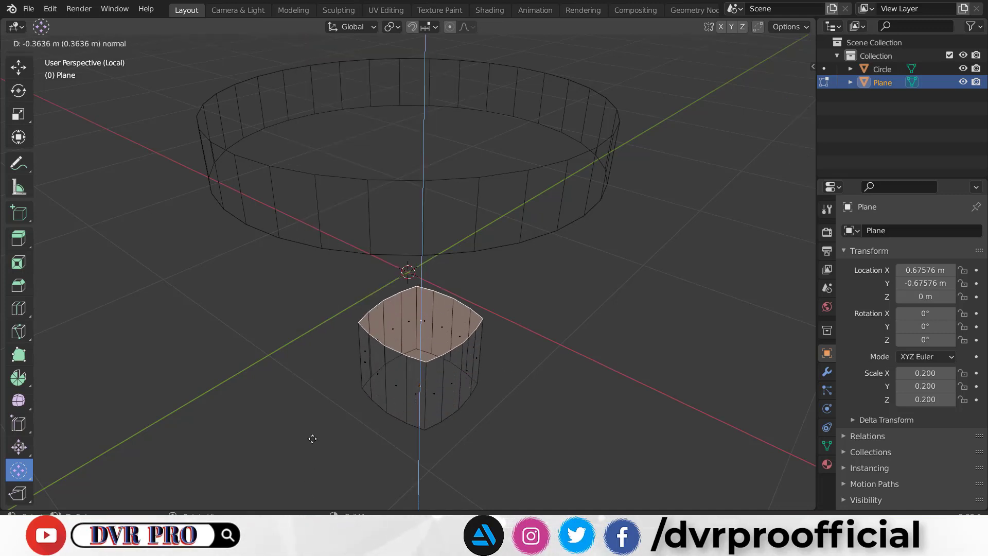
left_click(283, 379)
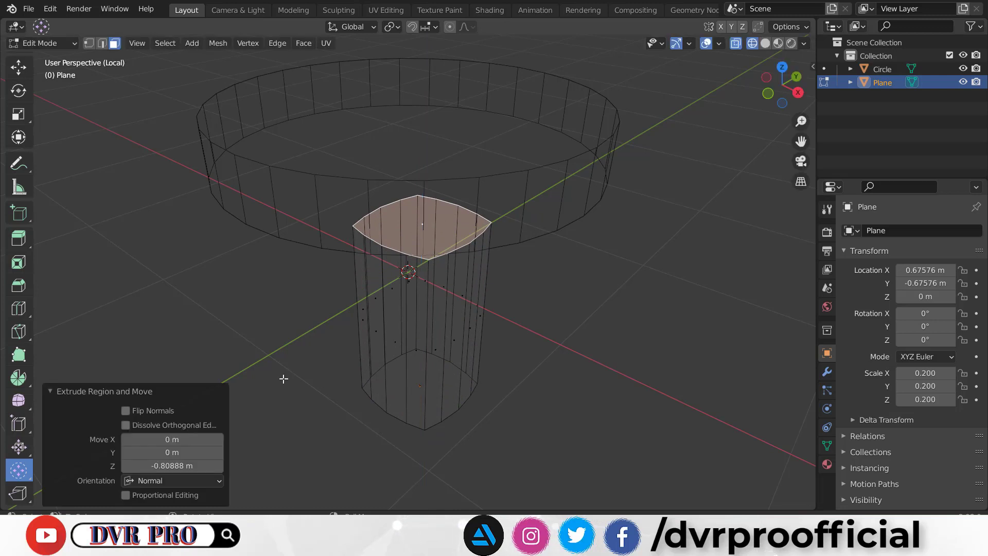
left_click(172, 465)
type("0.75")
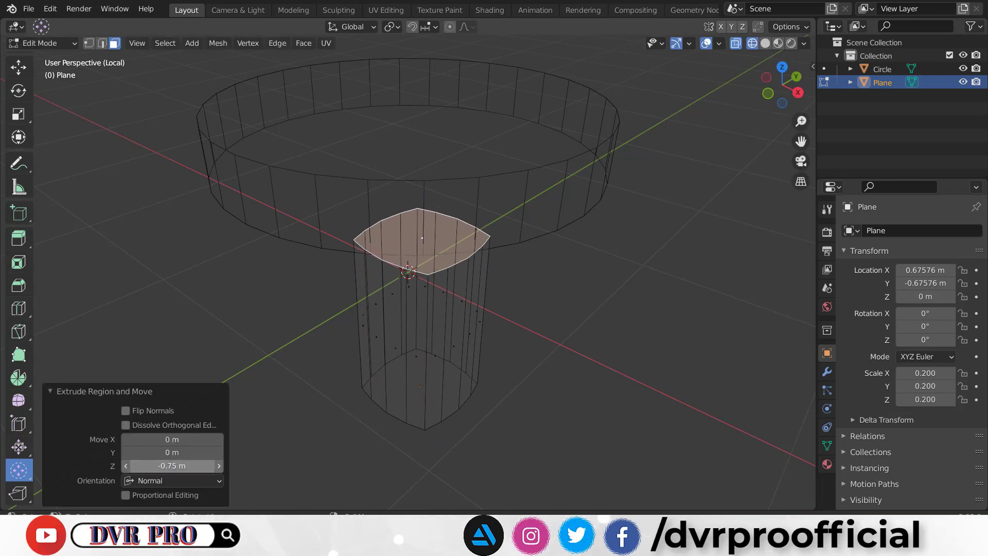
key("Return")
left_click(761, 47)
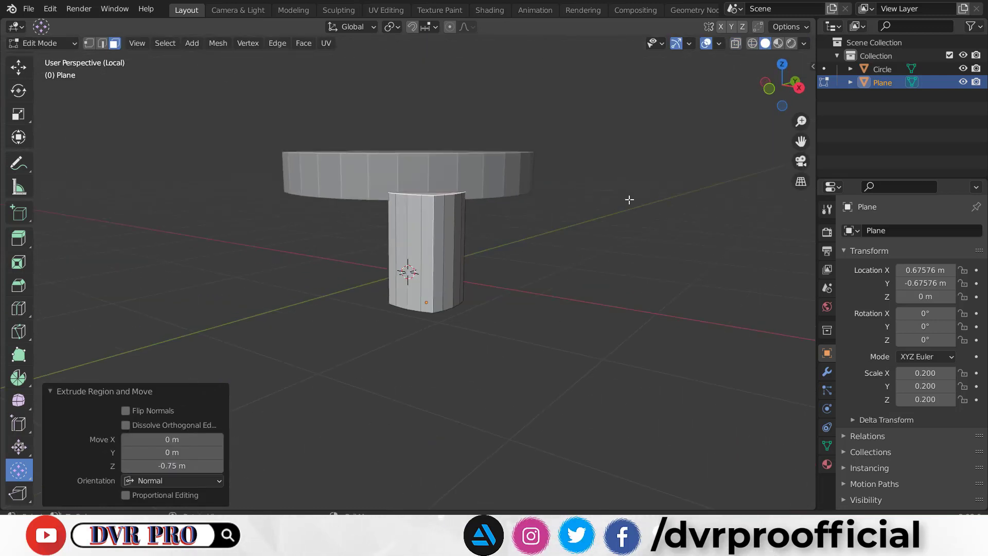
left_click_drag(782, 85, 783, 70)
key("shift+z")
- Scale the leg's end face to 0.5 in top view
left_click(782, 67)
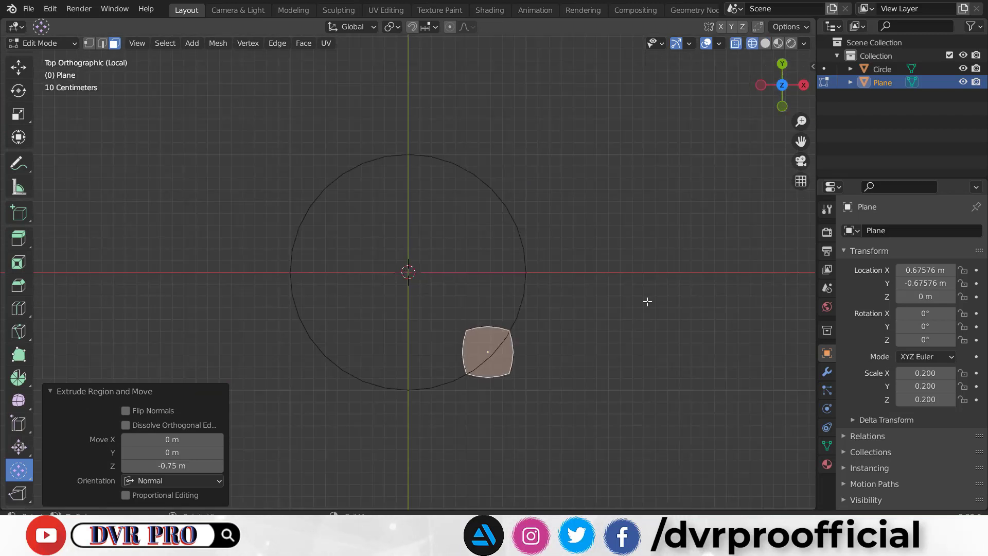
key("shift+space")
key("s")
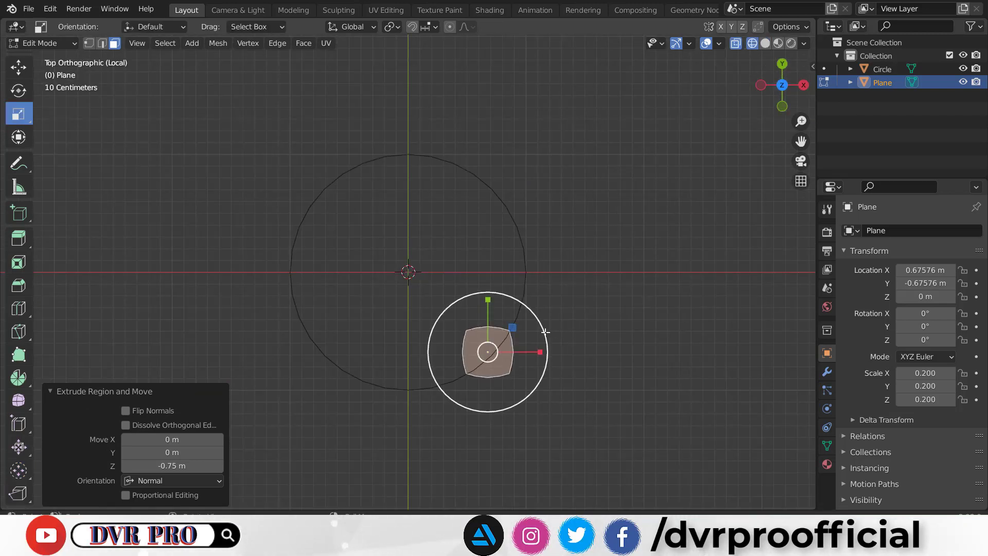
left_click_drag(546, 332, 537, 334)
left_click(175, 435)
type(".5")
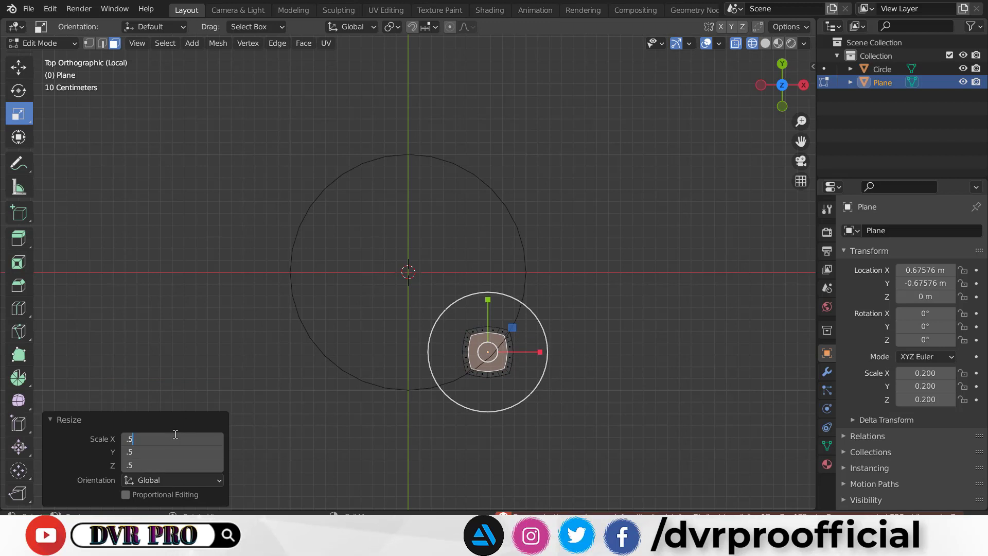
key("Return")
scroll(609, 425, "up", 2)
- Shift the narrowed end face toward the disc centre and return to Object Mode
key("shift+space")
key("g")
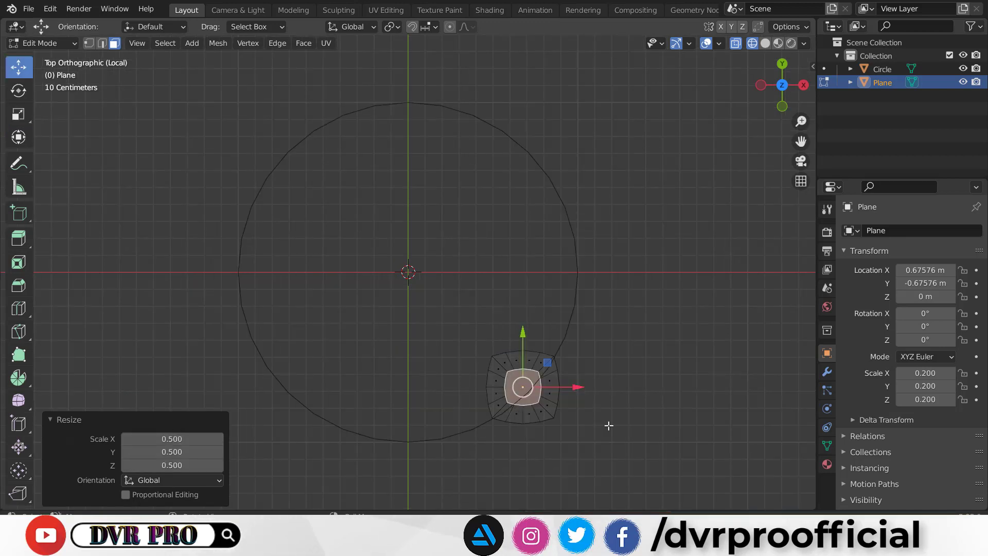
left_click_drag(578, 389, 563, 390)
left_click_drag(508, 330, 508, 316)
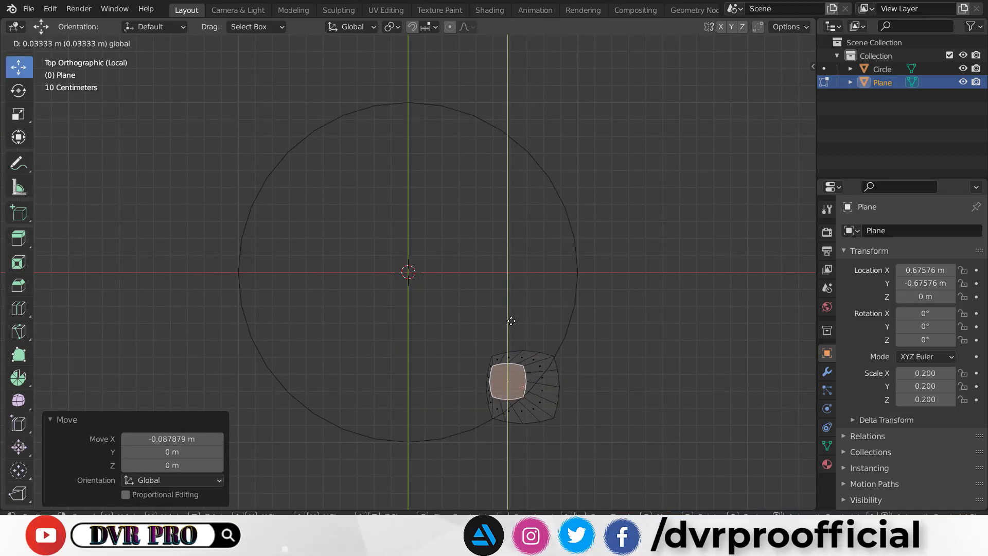
key("shift+z")
mouse_move(690, 352)
middle_mouse_down()
mouse_move(657, 216)
mouse_move(592, 286)
middle_mouse_up()
key("Tab")
scroll(489, 303, "down", 2)
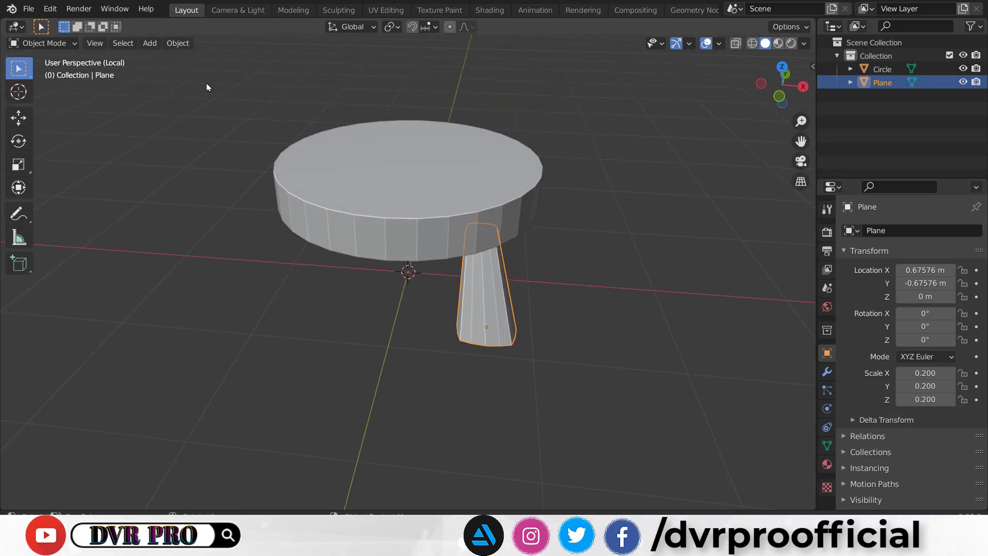
- Set the leg's origin to the 3D cursor and add a Mirror modifier on X and Y
left_click(179, 44)
mouse_move(199, 72)
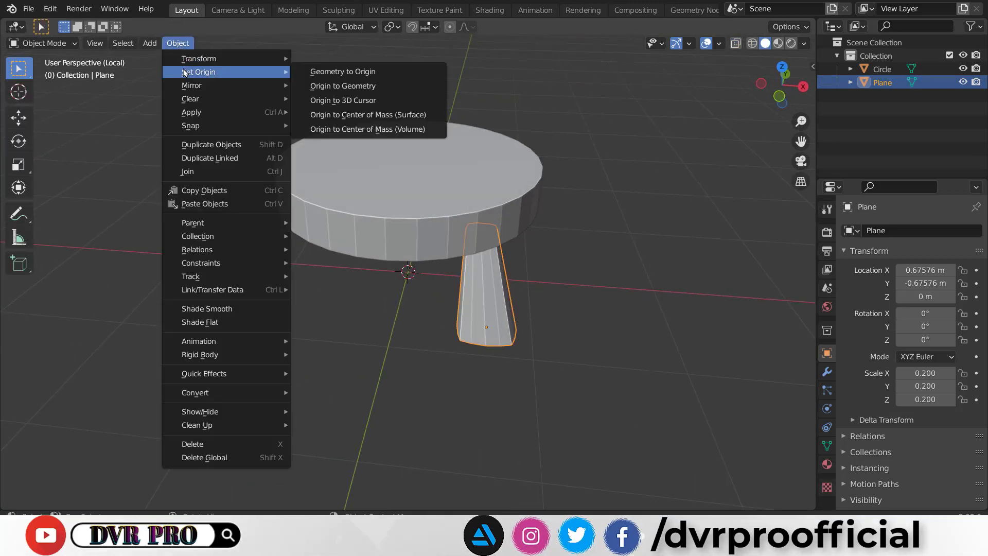
left_click(334, 101)
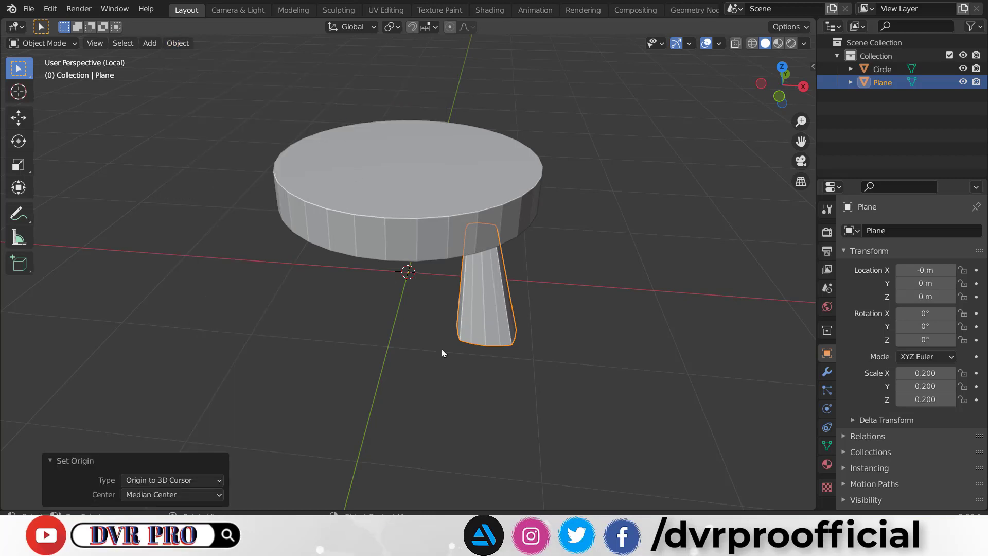
left_click(827, 372)
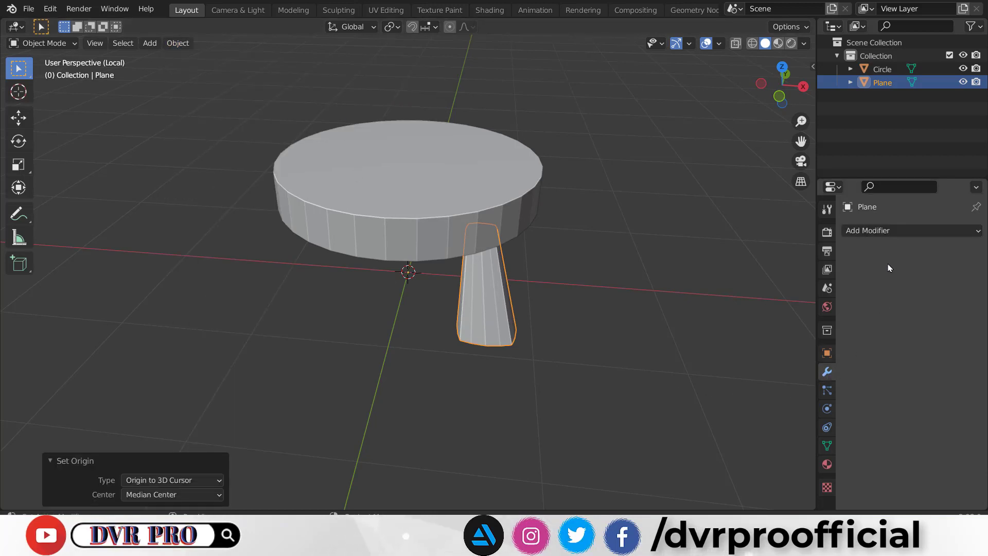
left_click(886, 232)
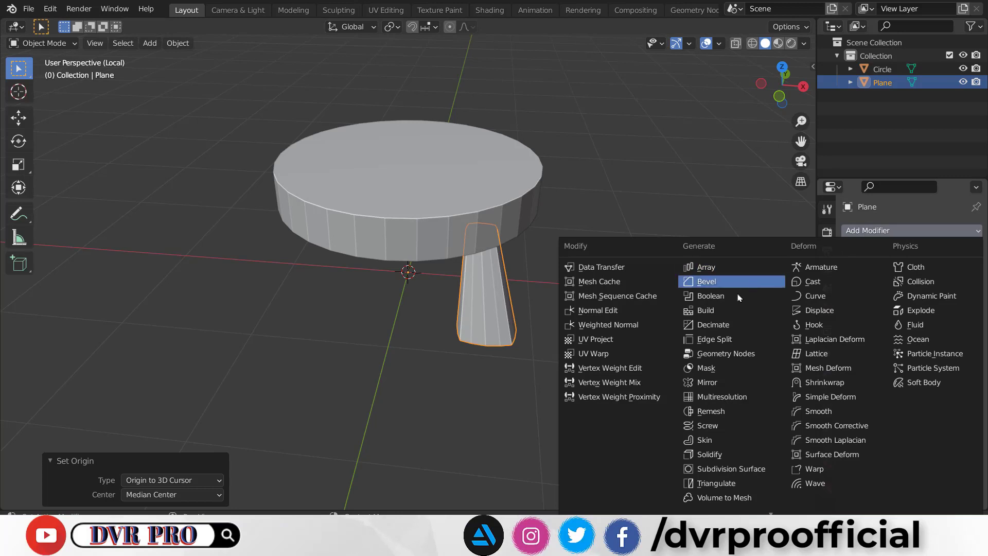
left_click(711, 383)
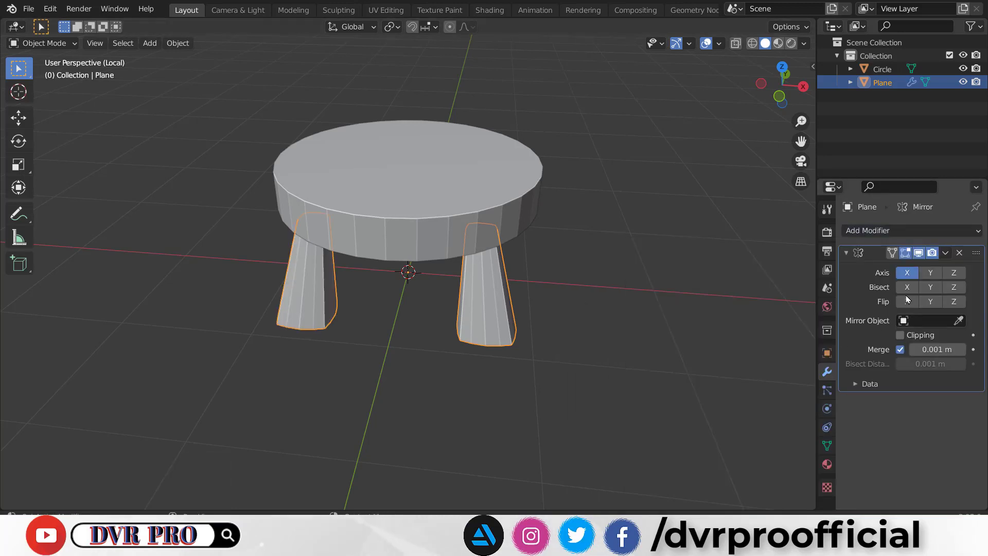
left_click(933, 276)
mouse_move(733, 335)
middle_mouse_down()
mouse_move(651, 357)
mouse_move(571, 337)
mouse_move(655, 326)
middle_mouse_up()
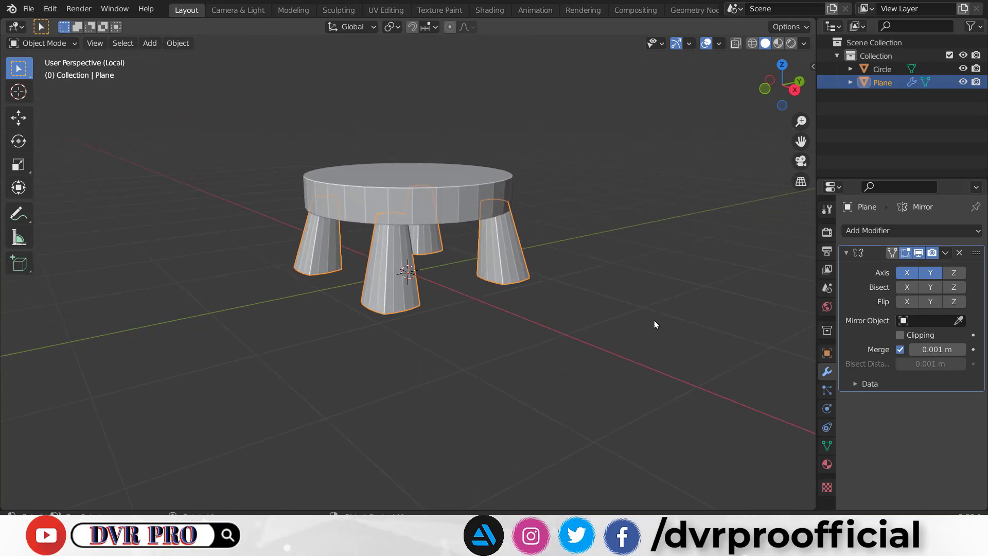
left_click(892, 232)
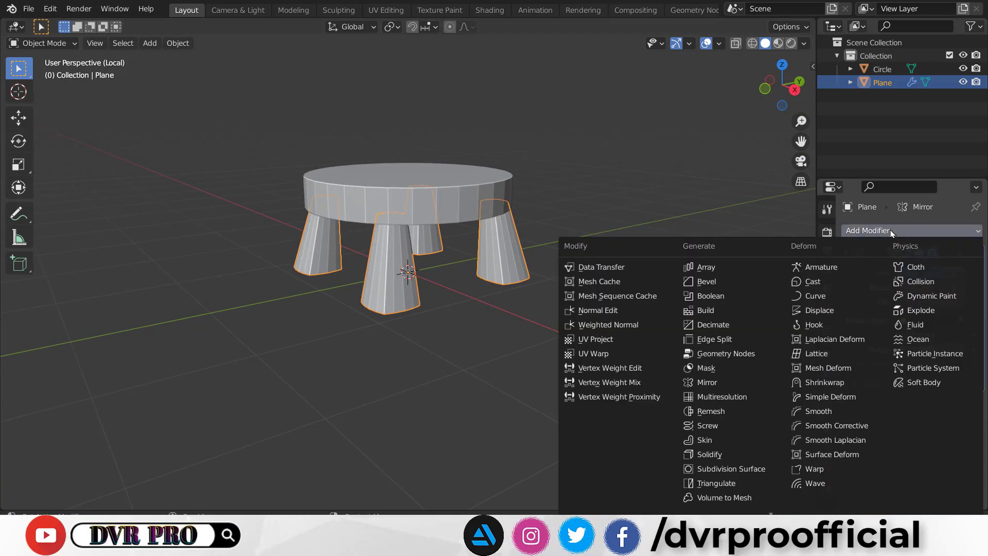
- Add a Bevel modifier: Width type, 0.02 m amount, 2 segments
left_click(707, 281)
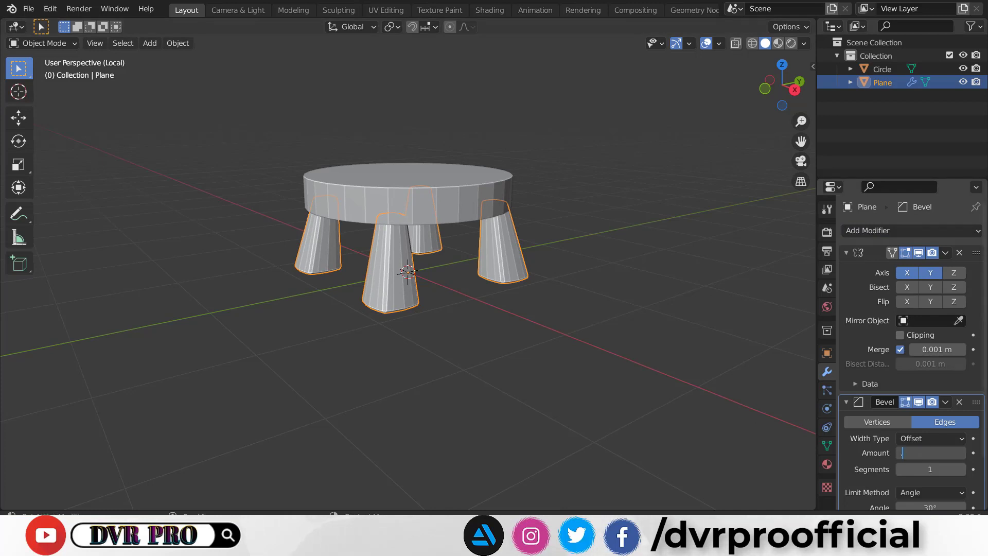
type(".02")
key("Return")
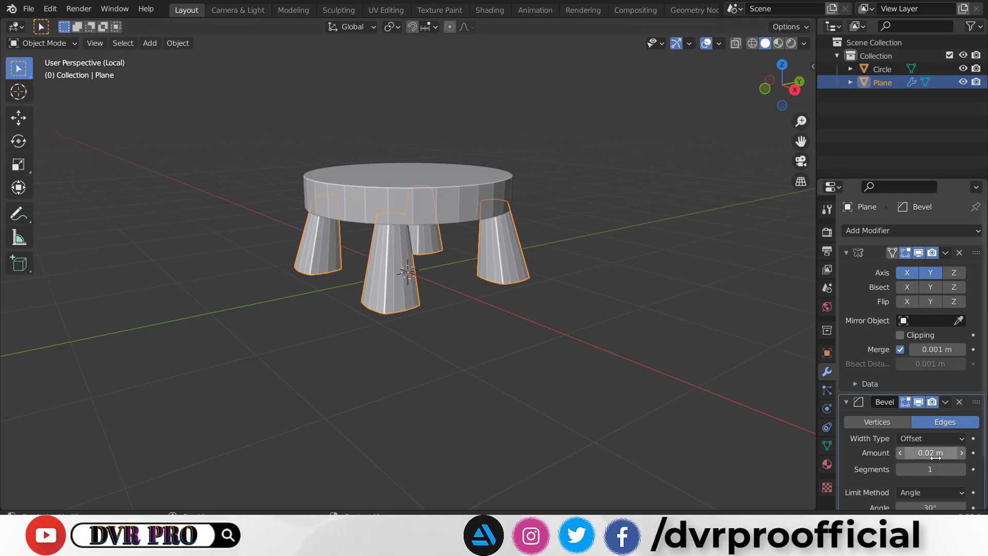
left_click(930, 438)
left_click(922, 406)
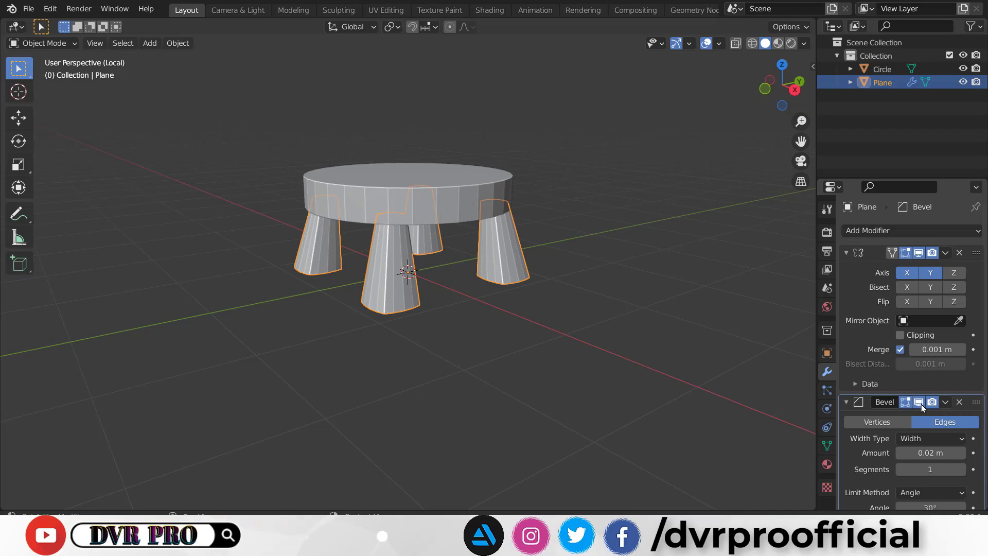
left_click_drag(929, 469, 942, 469)
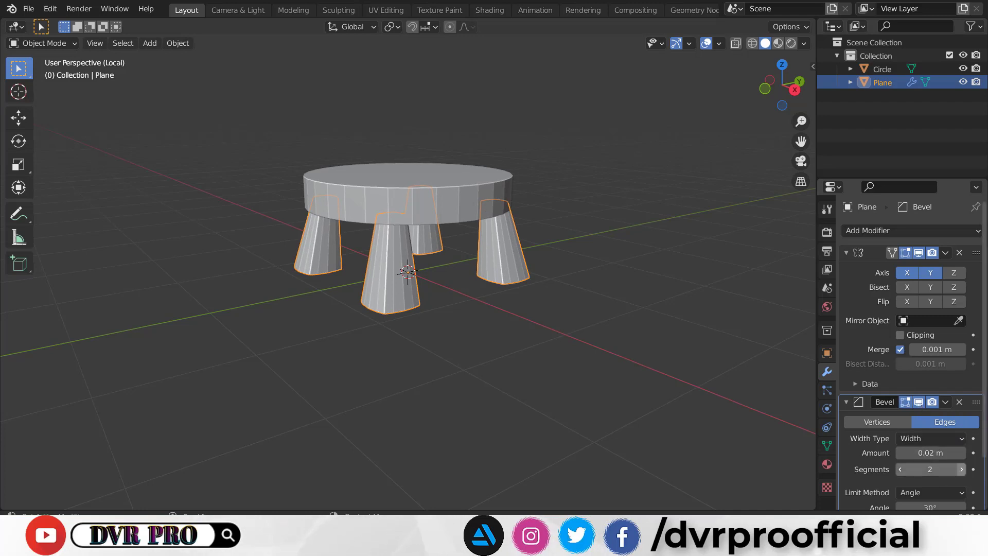
scroll(908, 200, "down", 2)
scroll(909, 199, "down", 1)
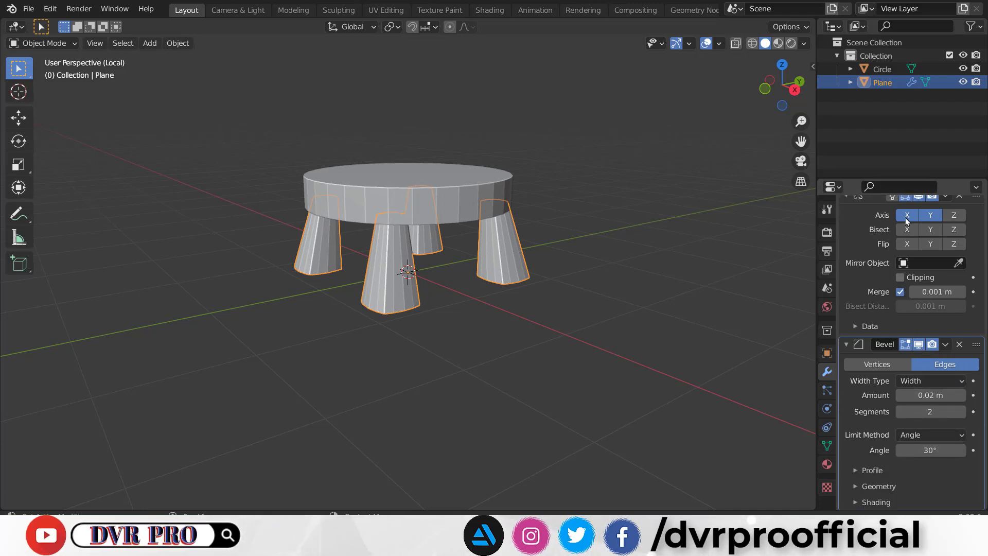
scroll(907, 221, "up", 5)
left_click(865, 230)
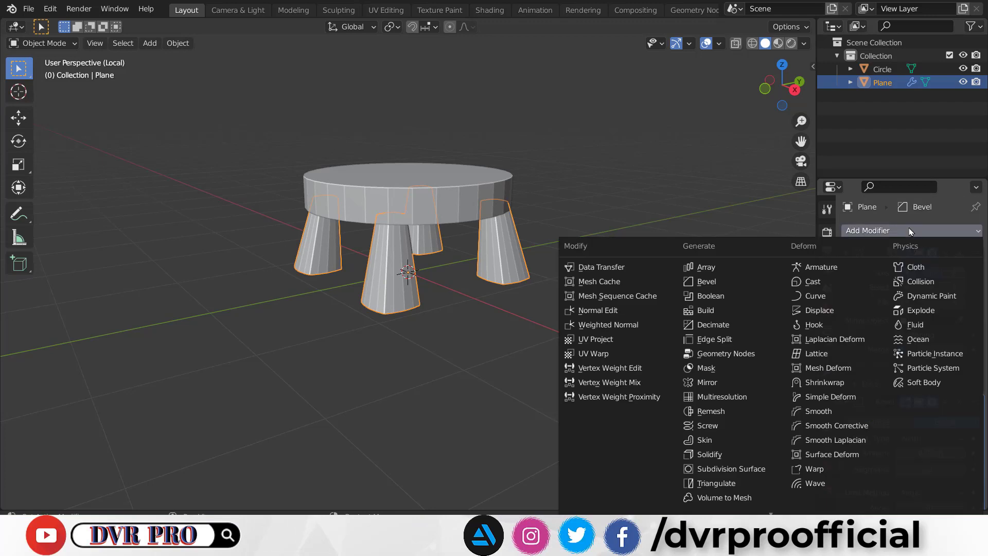
- Add a Subdivision Surface modifier to the legs after Bevel, then collapse the Subdivision, Bevel and Mirror panels
left_click(750, 467)
scroll(906, 402, "down", 2)
scroll(906, 402, "down", 2)
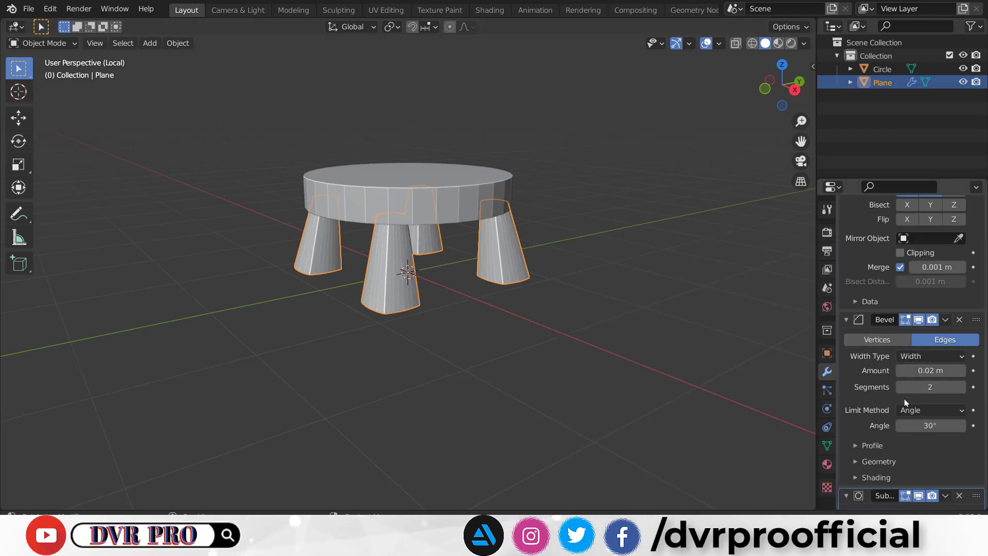
scroll(905, 402, "down", 3)
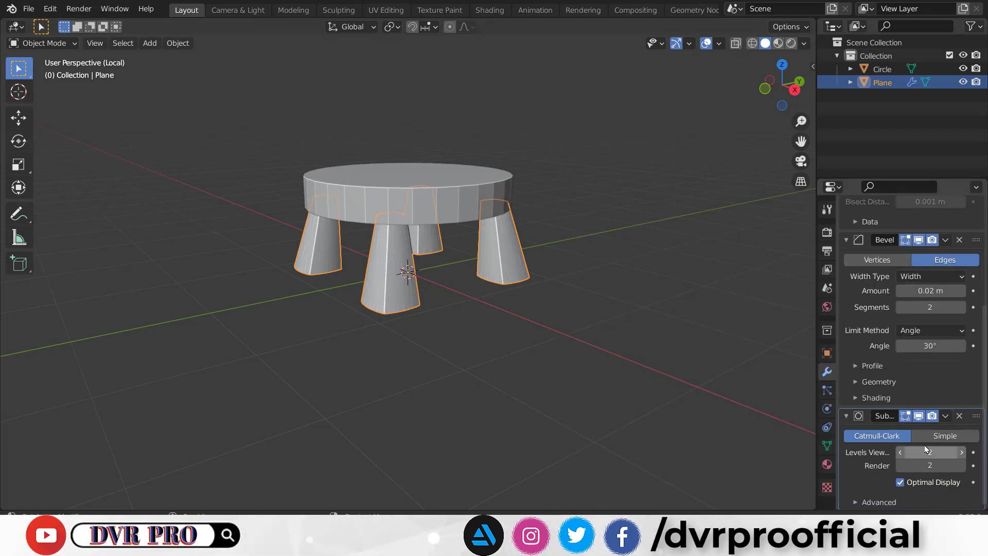
left_click(846, 417)
left_click(846, 326)
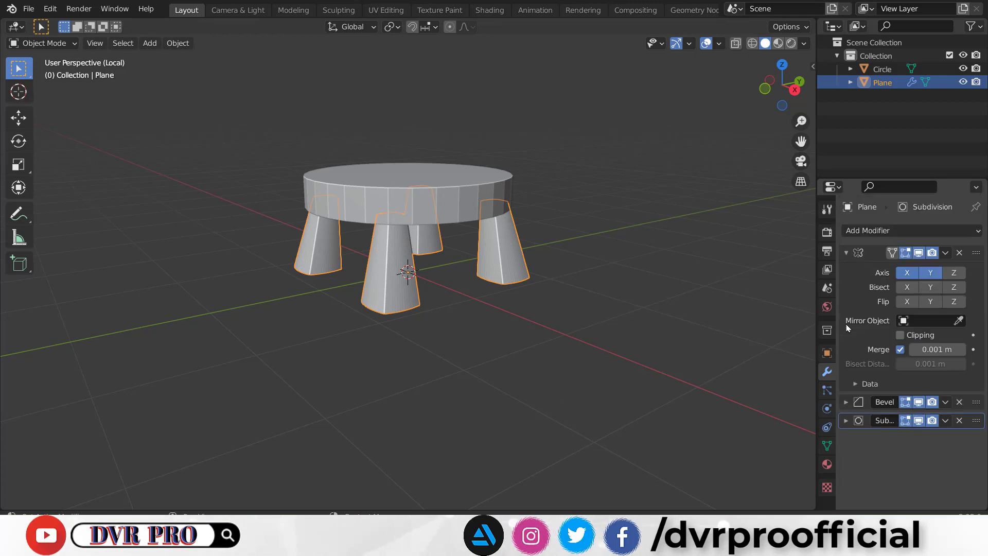
left_click(846, 253)
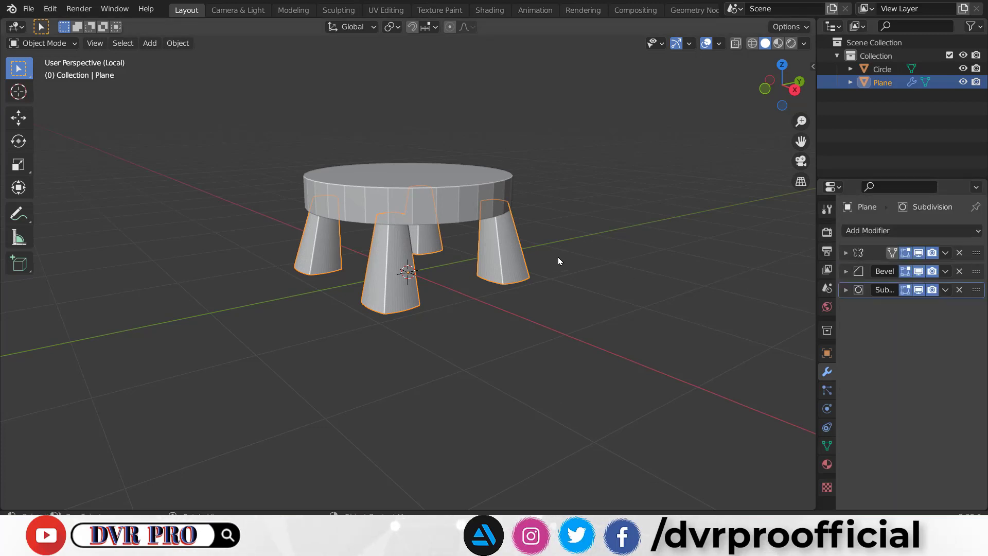
- Shade the legs smooth and exit local view so the whole stool shows
scroll(545, 244, "up", 3)
right_click(577, 239)
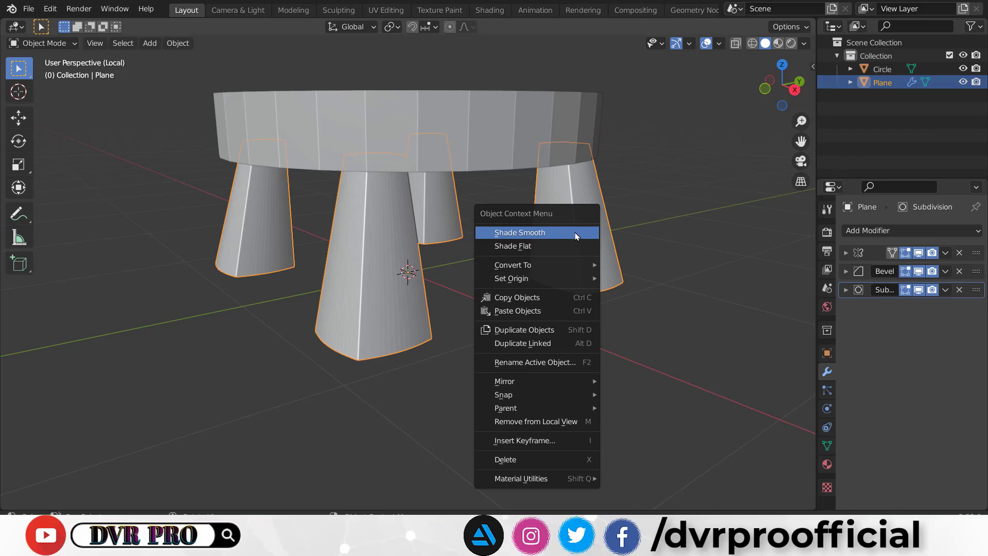
left_click(577, 235)
key("KP_Divide")
key("shift+space")
- Scale the tabletop disc uniformly to 1.1
key("s")
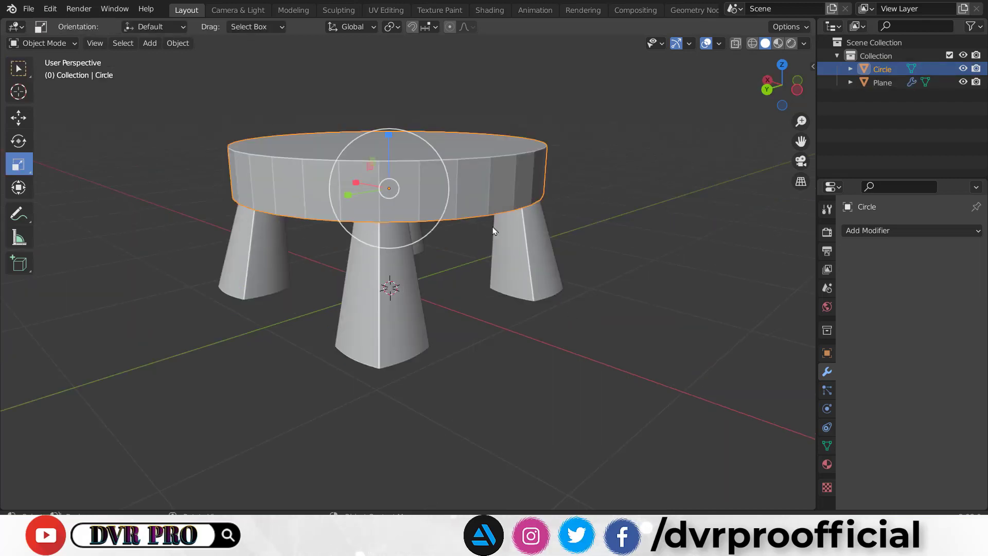
left_click_drag(451, 164, 464, 159)
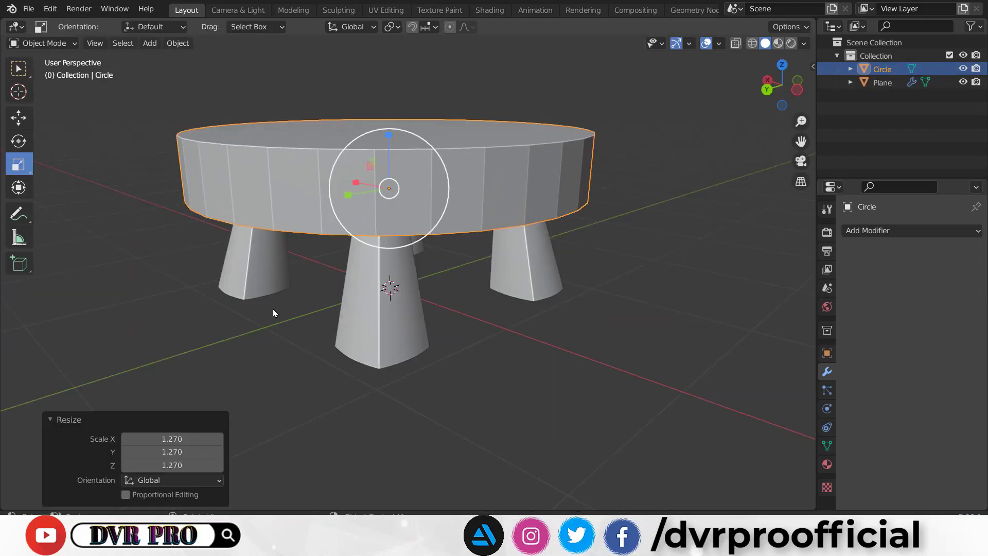
left_click(181, 437)
type("1.100")
key("Return")
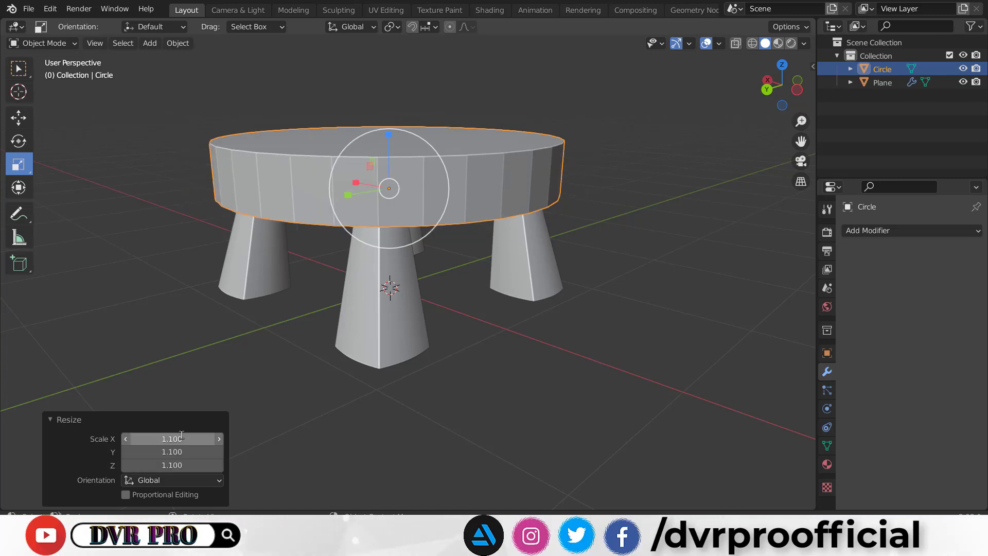
key("w")
- In Edit Mode, scale the tabletop's underside face to 0.95, then return to Object Mode
left_click(47, 43)
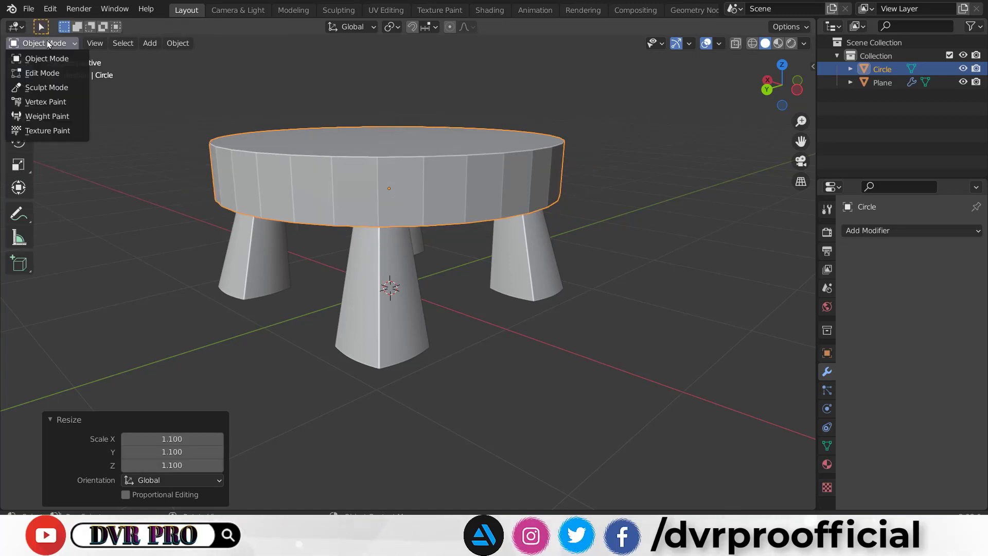
left_click(49, 71)
middle_click_drag(492, 268, 449, 151)
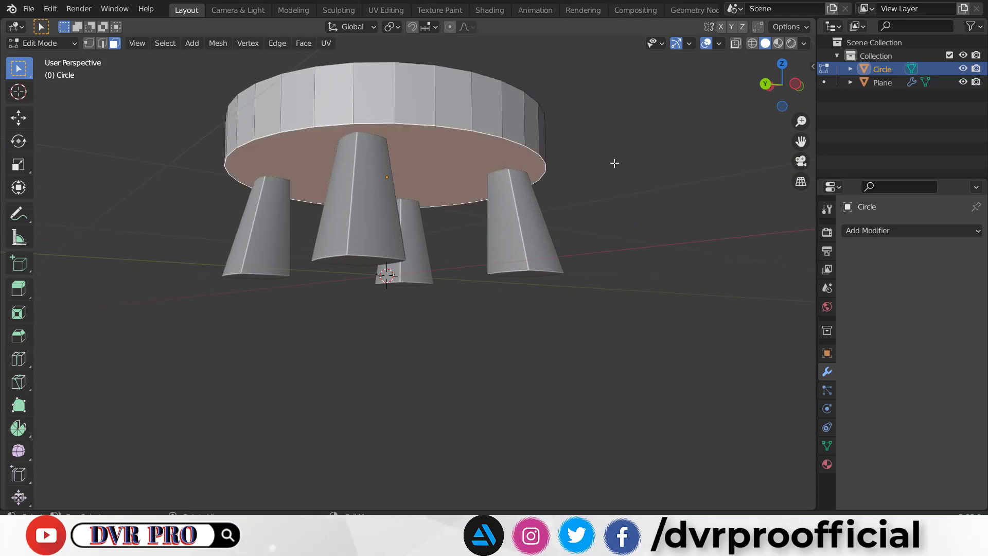
key("shift+space")
key("s")
left_click_drag(445, 162, 439, 164)
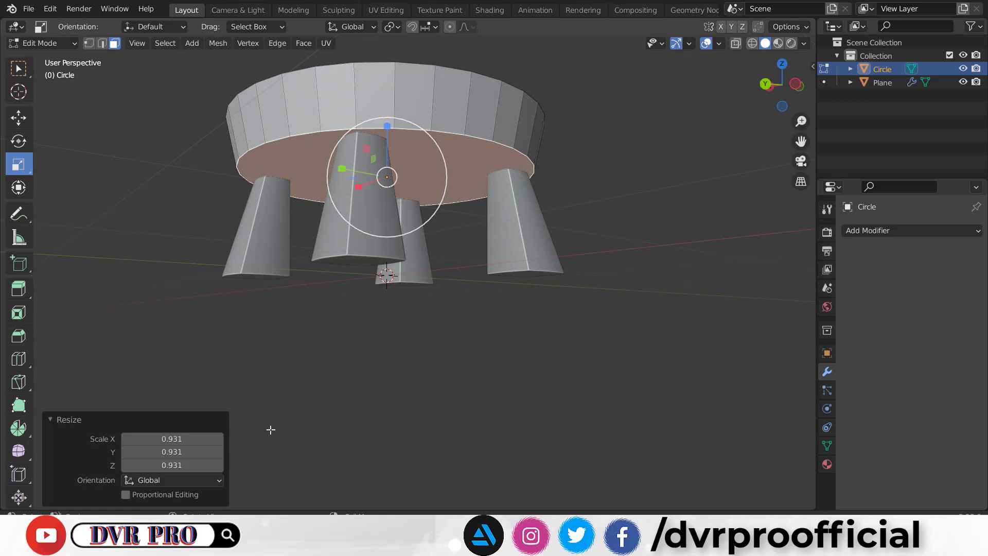
left_click_drag(179, 438, 180, 465)
type(".95")
key("Return")
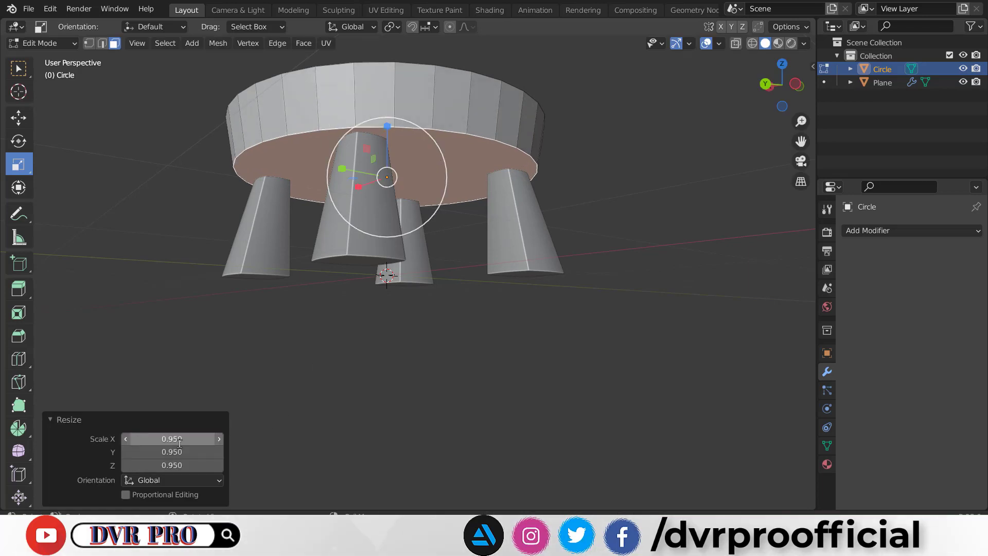
key("Tab")
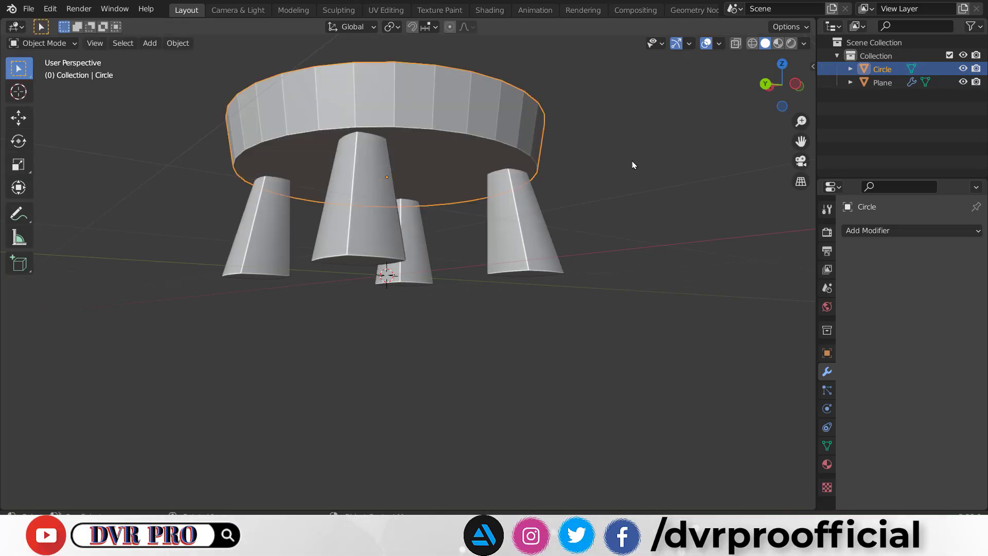
mouse_move(632, 176)
middle_mouse_down()
mouse_move(634, 200)
mouse_move(617, 216)
mouse_move(626, 219)
middle_mouse_up()
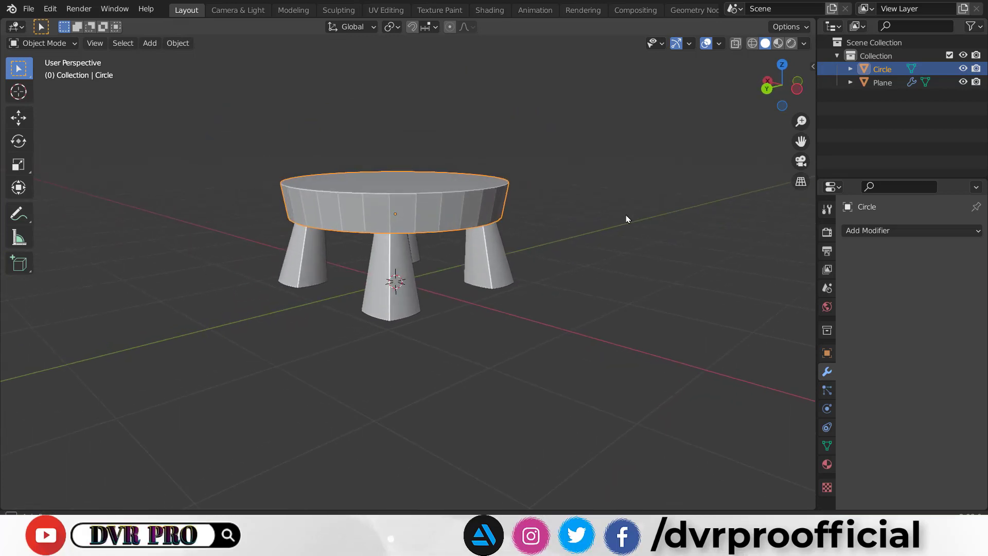
- Copy the legs' modifiers onto the tabletop, then delete its Mirror modifier
left_click(402, 252, "shift")
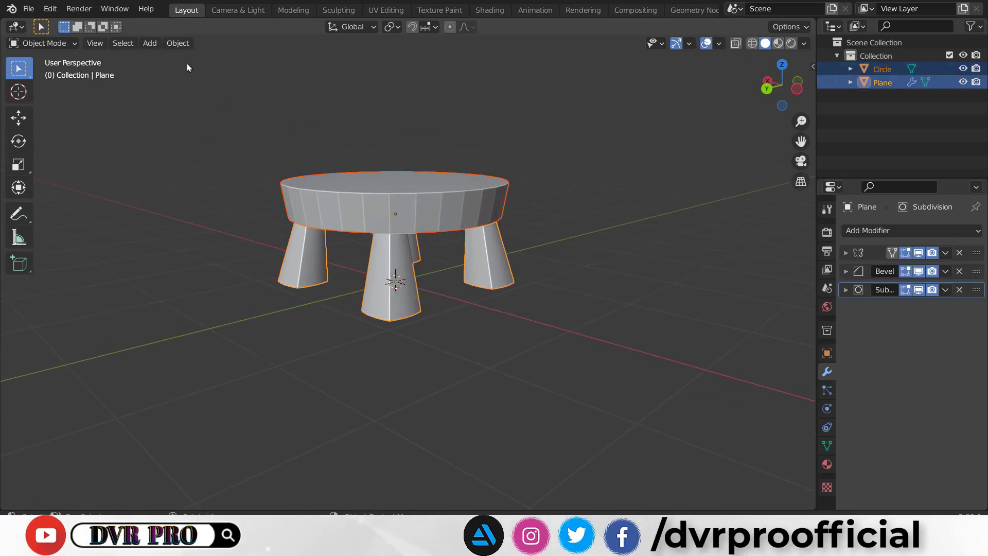
left_click(180, 46)
mouse_move(212, 289)
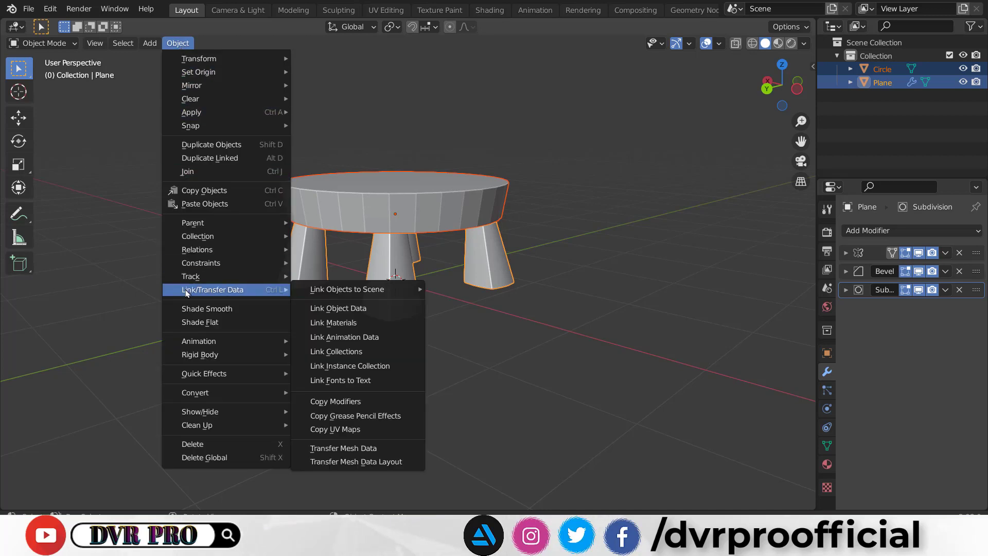
left_click(334, 402)
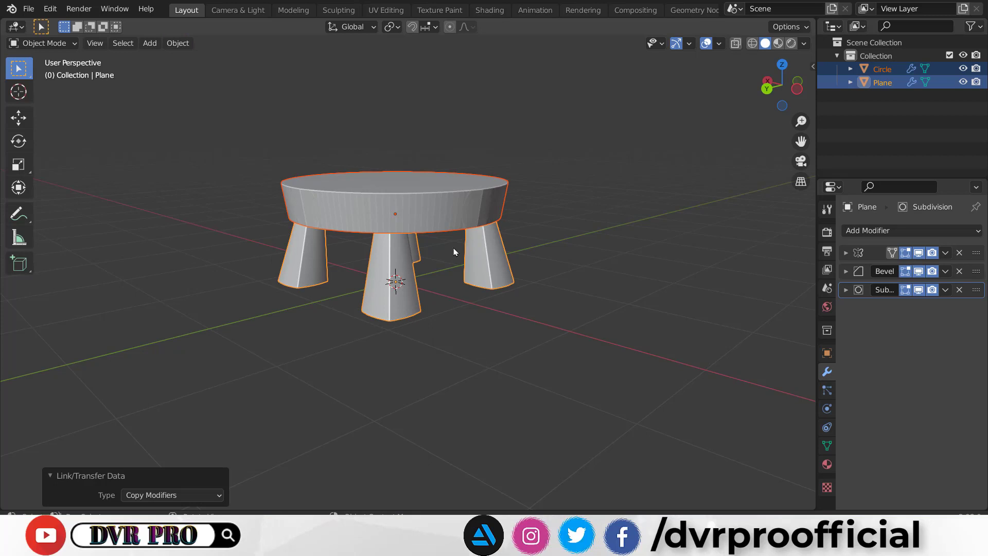
left_click(444, 208)
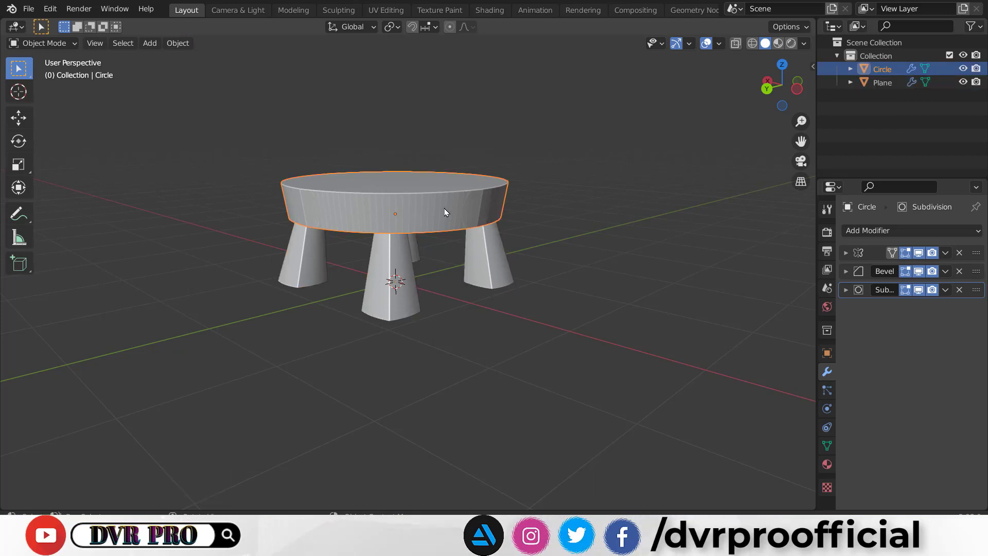
left_click(960, 254)
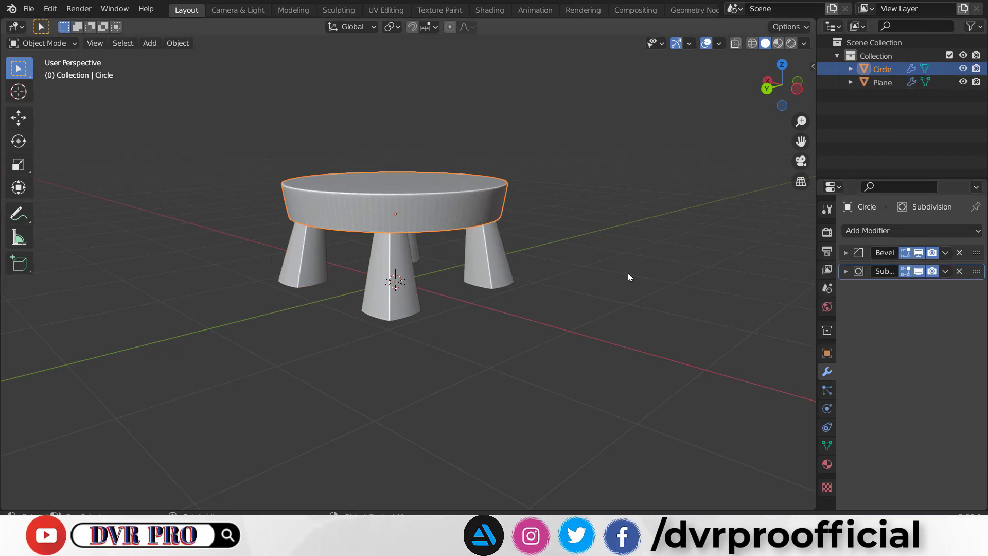
- Shade the tabletop smooth and view the stool from above
right_click(458, 215)
left_click(452, 209)
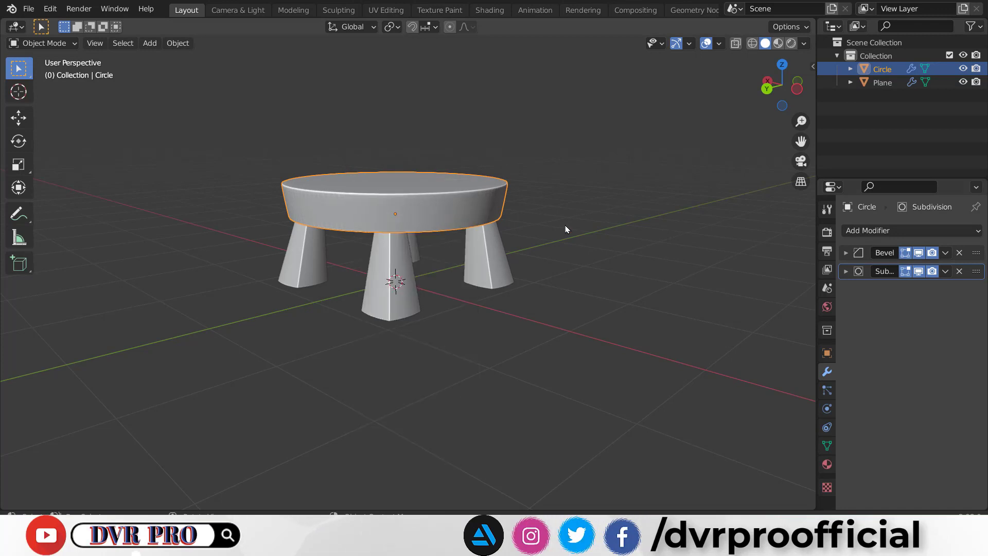
scroll(618, 252, "up", 2)
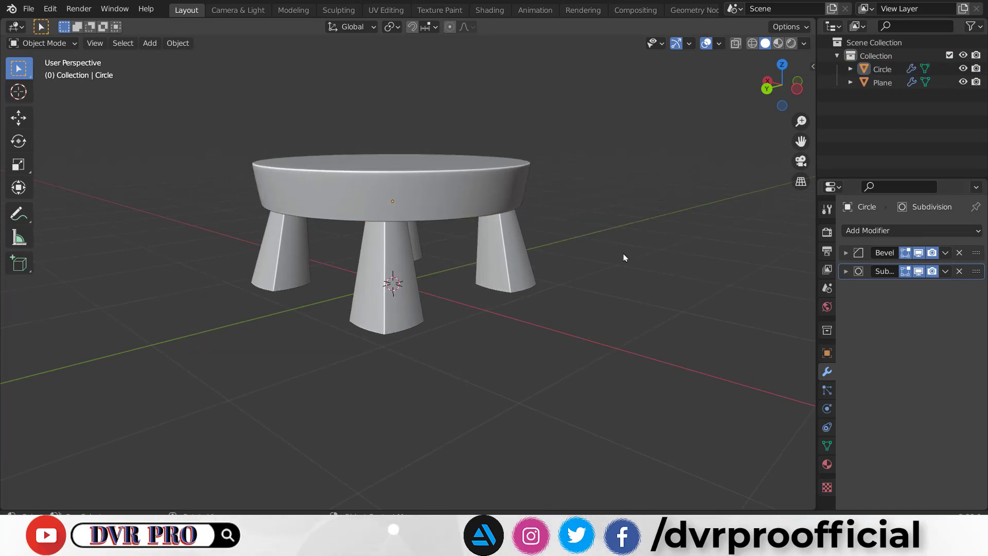
mouse_move(624, 258)
middle_mouse_down()
mouse_move(609, 284)
mouse_move(576, 294)
middle_mouse_up()
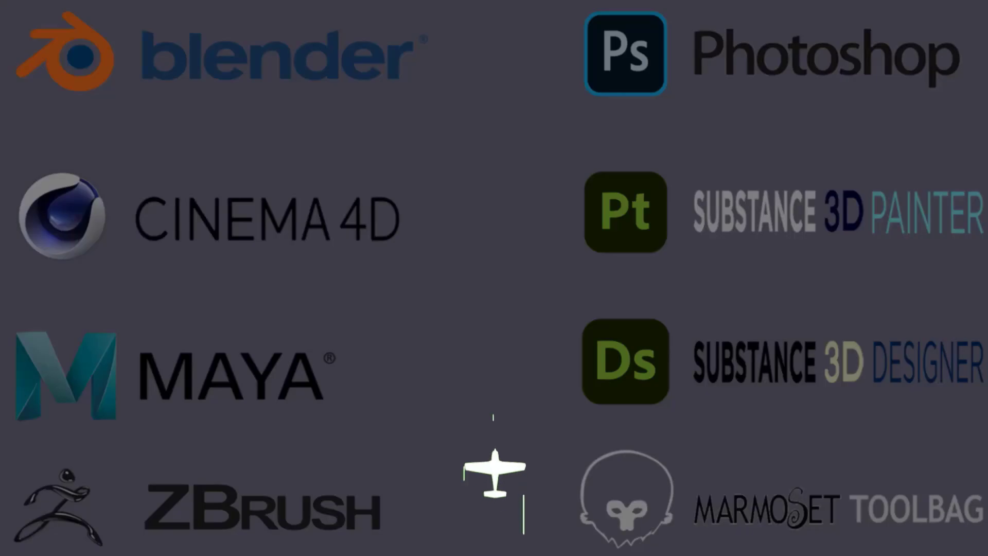